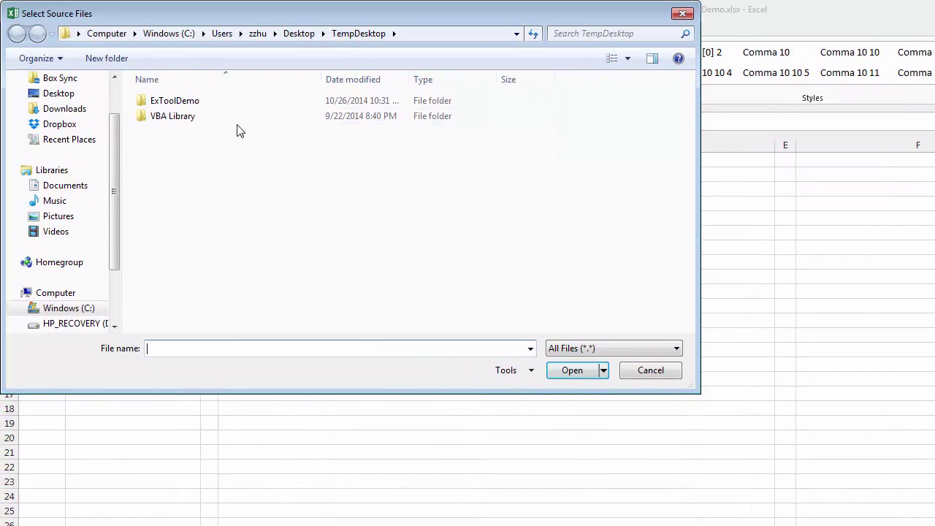
- Pick all nine files in ExToolDemo\File\Original and output their hyperlinked full paths from D6
{"action": "double_click", "coordinate": [197, 103]}
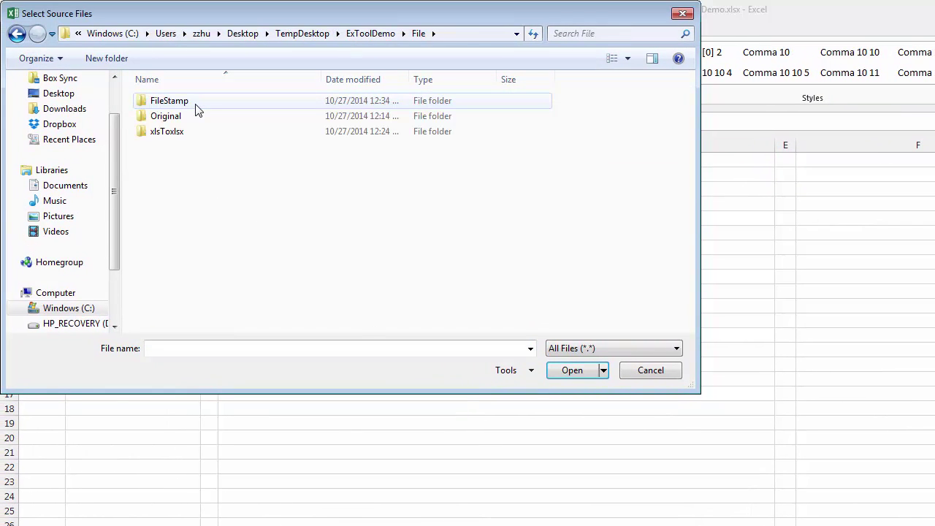
{"action": "double_click", "coordinate": [194, 117]}
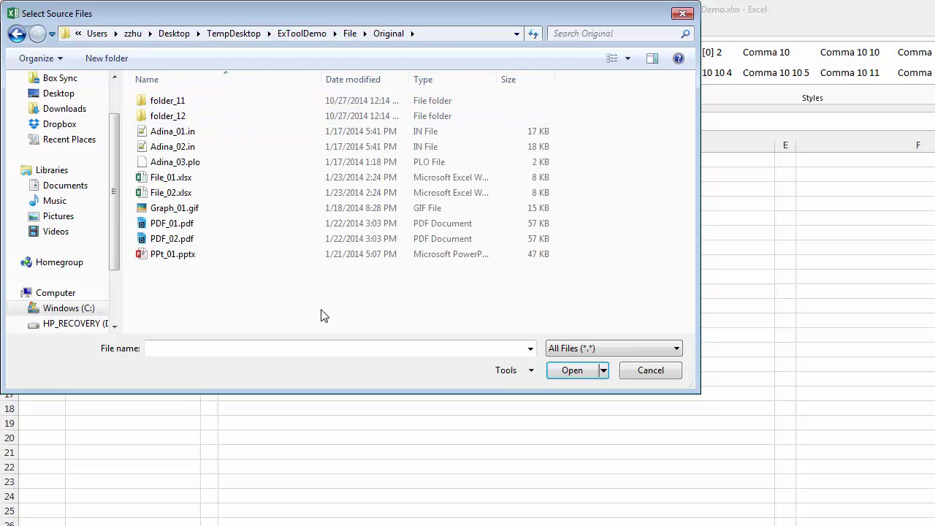
{"action": "left_click_drag", "start_coordinate": [321, 309], "coordinate": [165, 131]}
{"action": "left_click", "coordinate": [569, 359]}
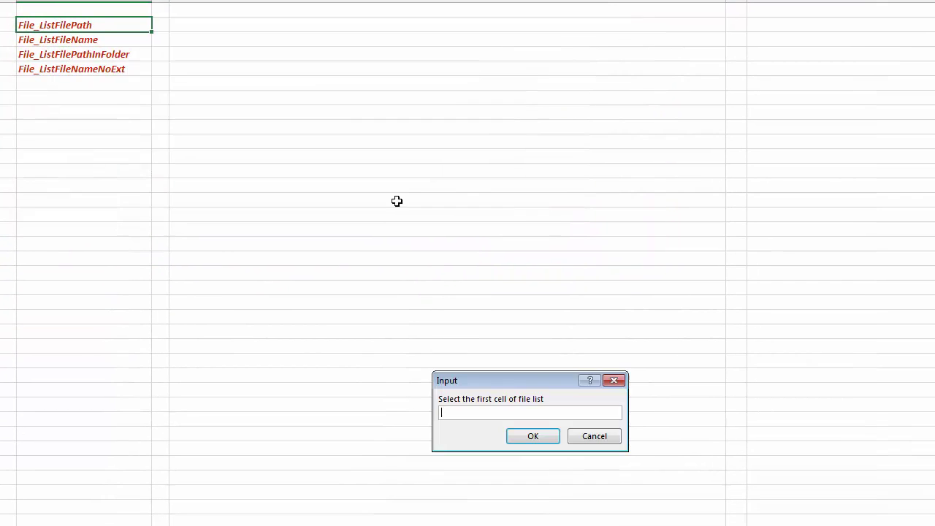
{"action": "left_click", "coordinate": [309, 94]}
{"action": "left_click", "coordinate": [309, 85]}
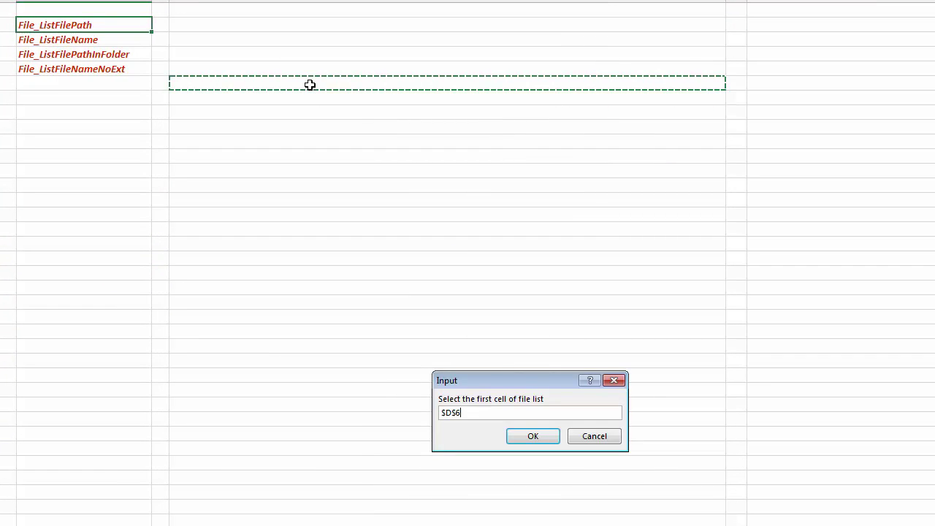
{"action": "left_click", "coordinate": [538, 437]}
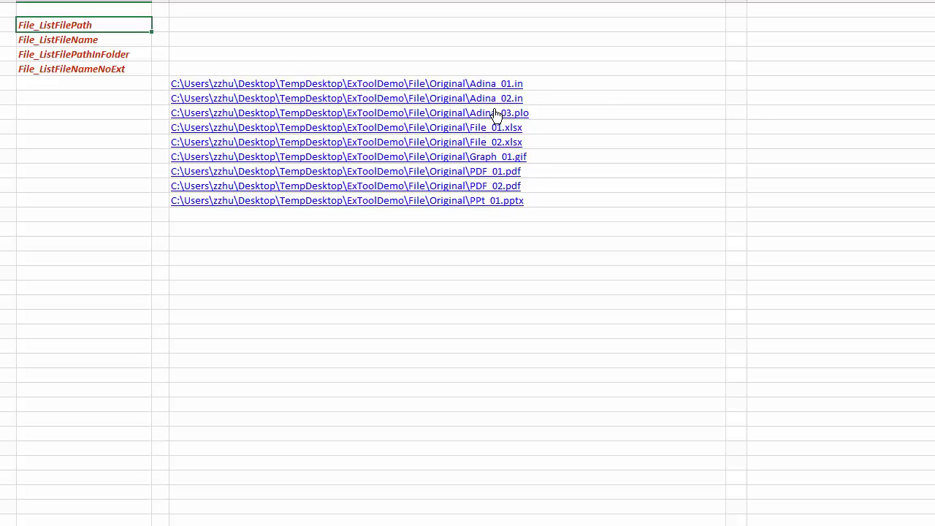
- Run File_ListFileName on the nine files, writing hyperlinked file names from F6
{"action": "right_click", "coordinate": [129, 38]}
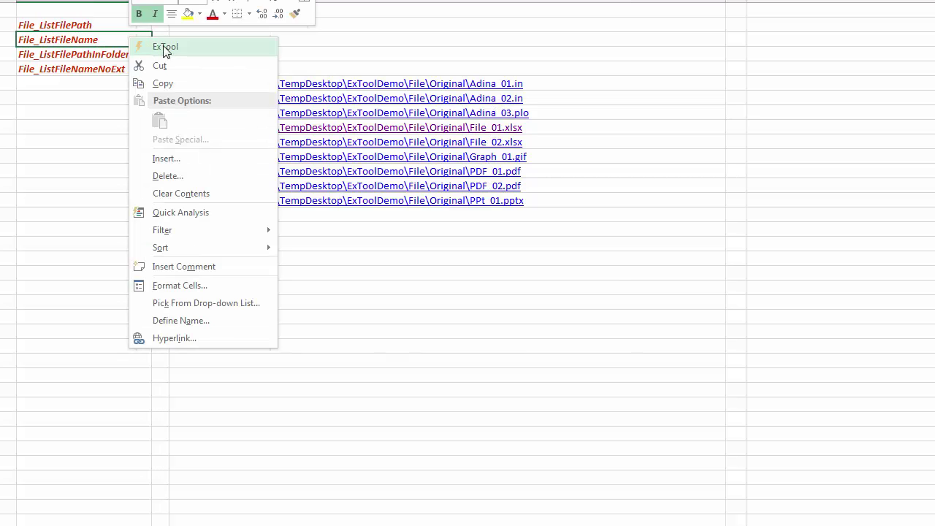
{"action": "key", "text": "Escape"}
{"action": "left_click_drag", "start_coordinate": [259, 277], "coordinate": [165, 139]}
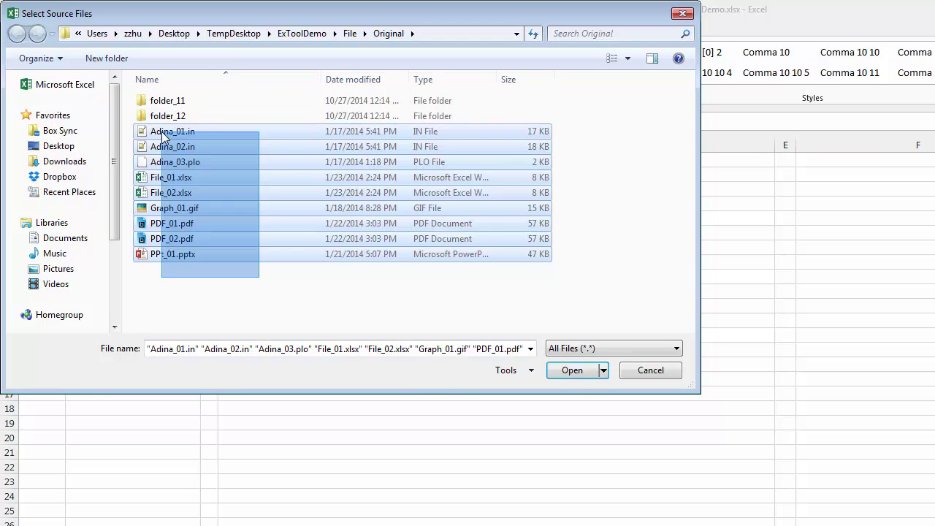
{"action": "left_click", "coordinate": [572, 370]}
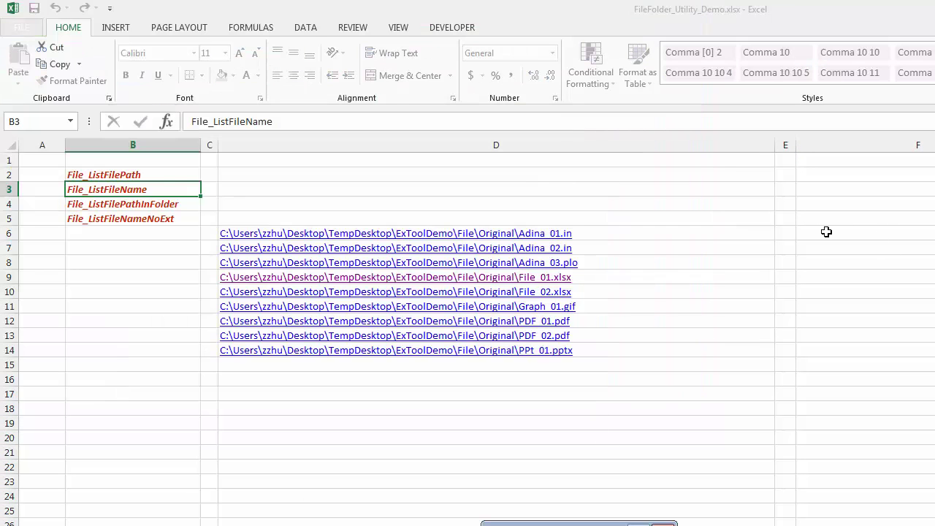
{"action": "key", "text": "Return"}
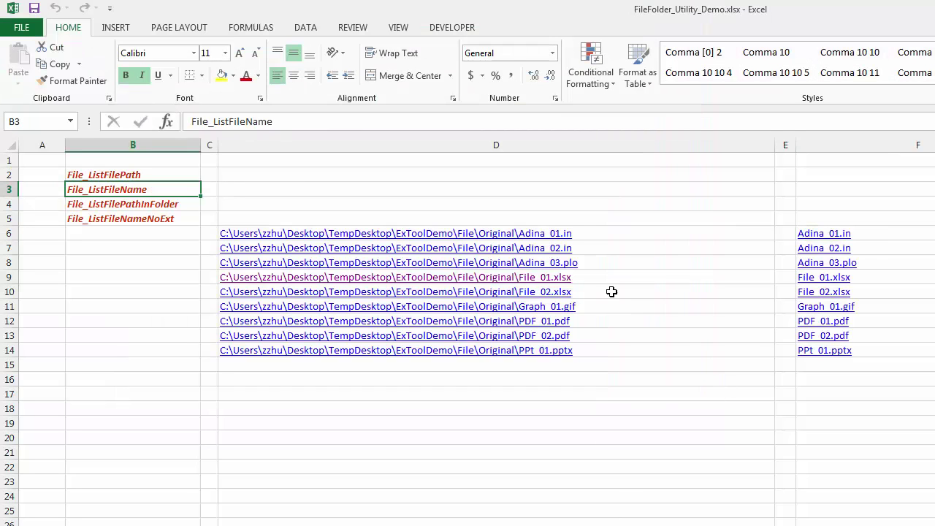
- Narrow column F to fit the file names in F6:F14
{"action": "mouse_move", "coordinate": [861, 233]}
{"action": "left_mouse_down"}
{"action": "mouse_move", "coordinate": [595, 295]}
{"action": "mouse_move", "coordinate": [597, 351]}
{"action": "left_mouse_up"}
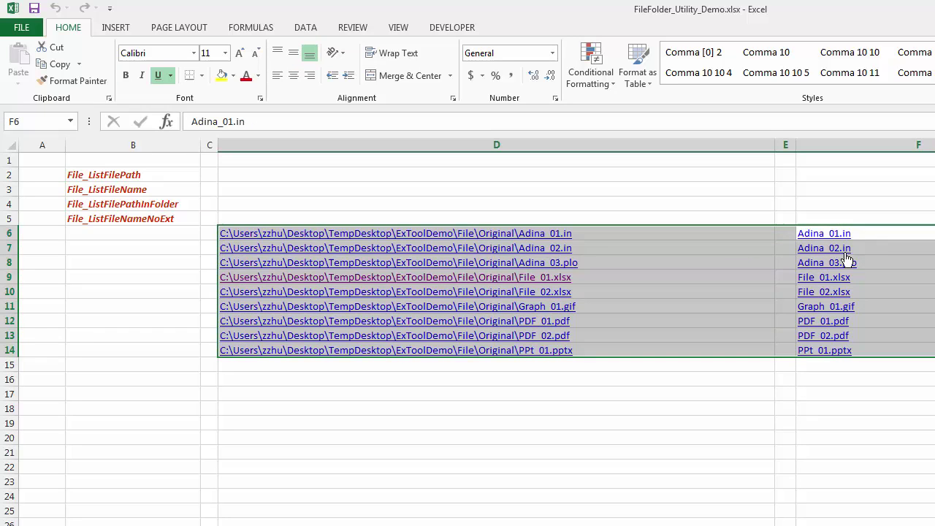
{"action": "left_click", "coordinate": [892, 234]}
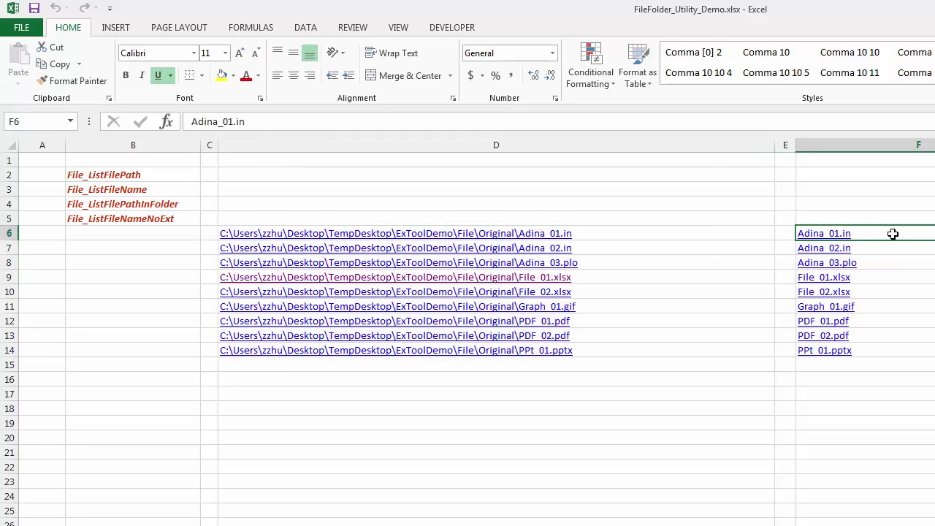
{"action": "left_click_drag", "start_coordinate": [893, 234], "coordinate": [893, 350]}
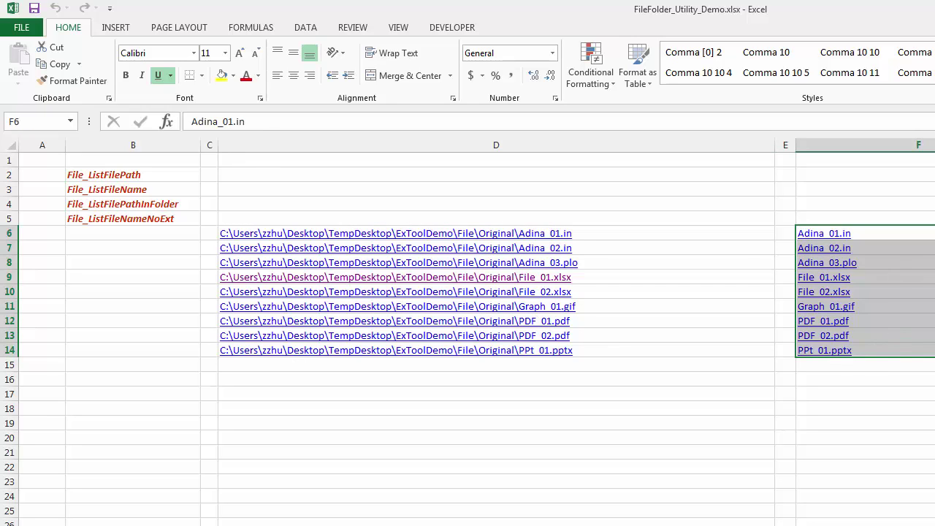
{"action": "left_click_drag", "start_coordinate": [932, 145], "coordinate": [893, 146]}
{"action": "left_click", "coordinate": [873, 290]}
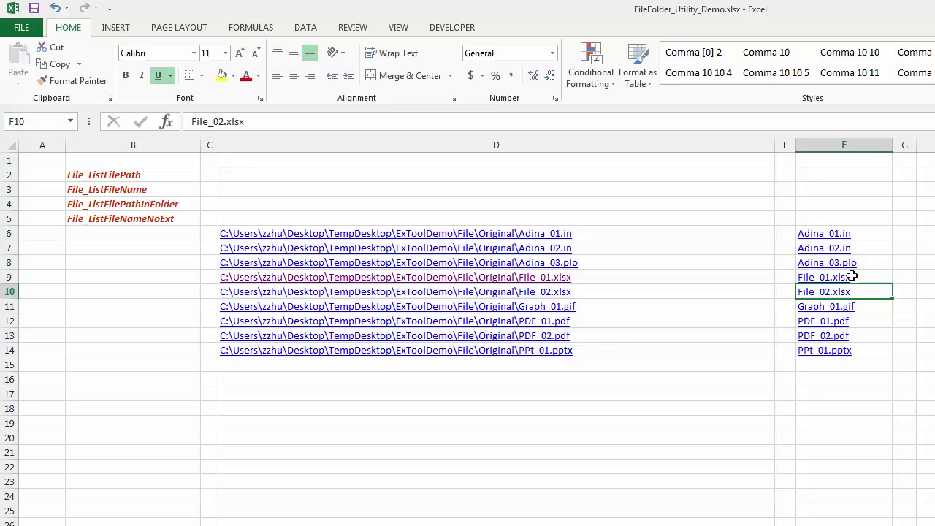
{"action": "left_click", "coordinate": [335, 418]}
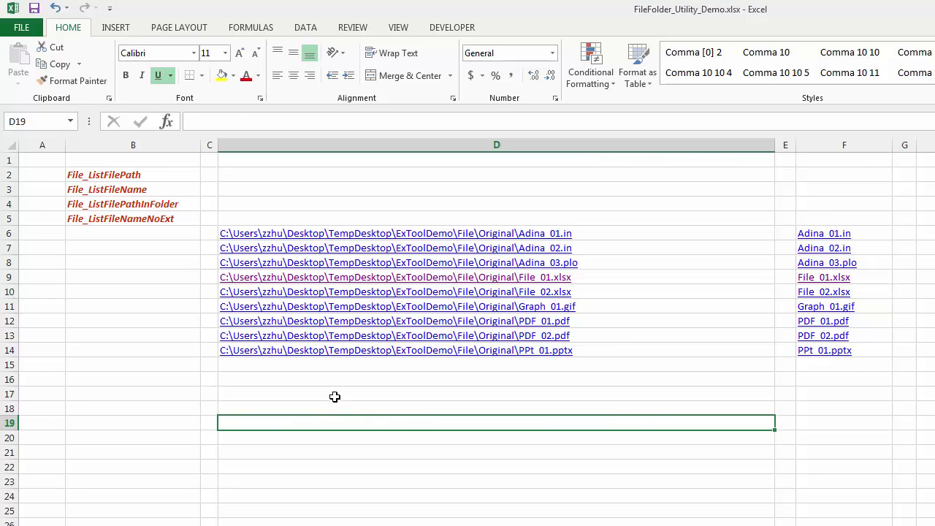
{"action": "left_click", "coordinate": [335, 398]}
- Run File_ListFilePathInFolder on Original, including subfolders, with the list starting at D19
{"action": "left_click", "coordinate": [154, 204]}
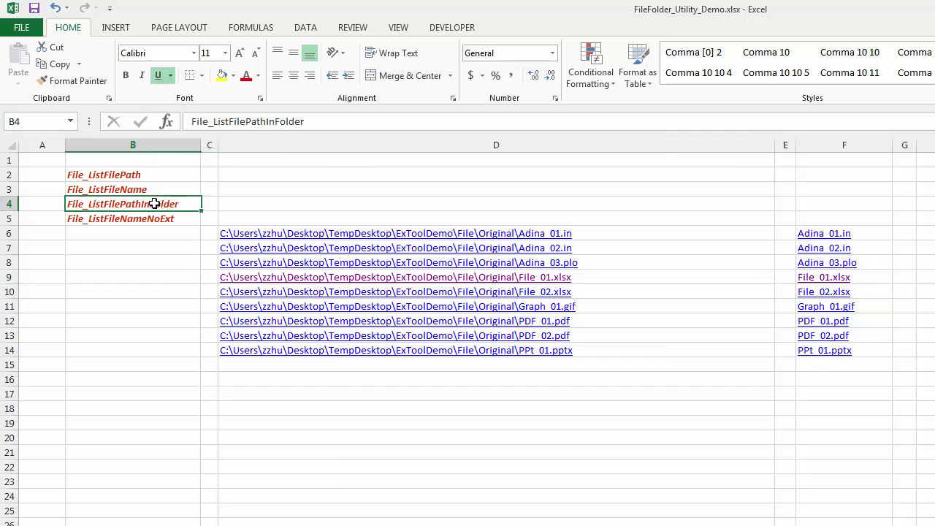
{"action": "right_click", "coordinate": [154, 203]}
{"action": "left_click", "coordinate": [212, 214]}
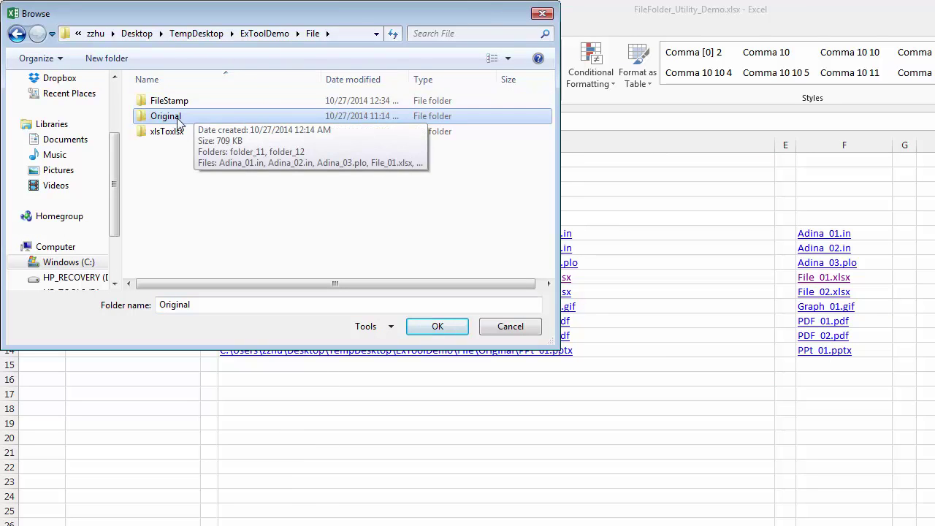
{"action": "left_click", "coordinate": [438, 328]}
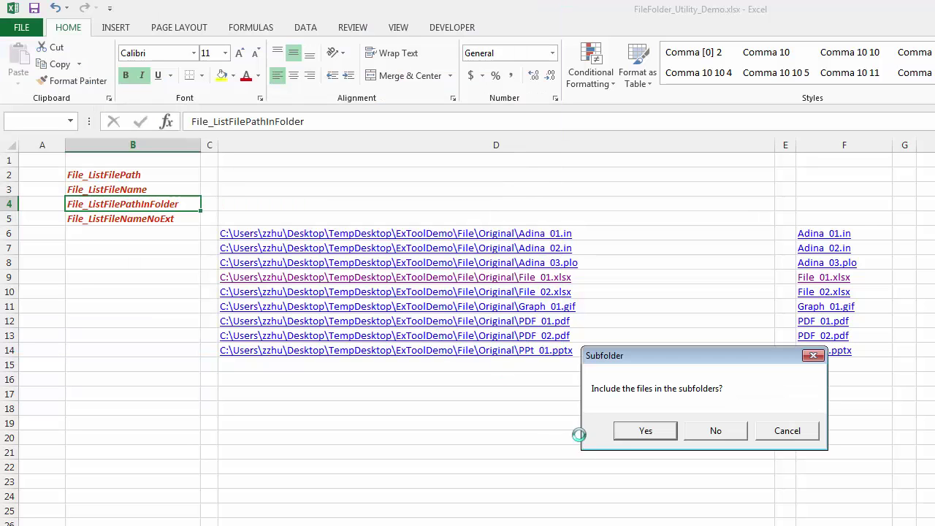
{"action": "left_click", "coordinate": [646, 431]}
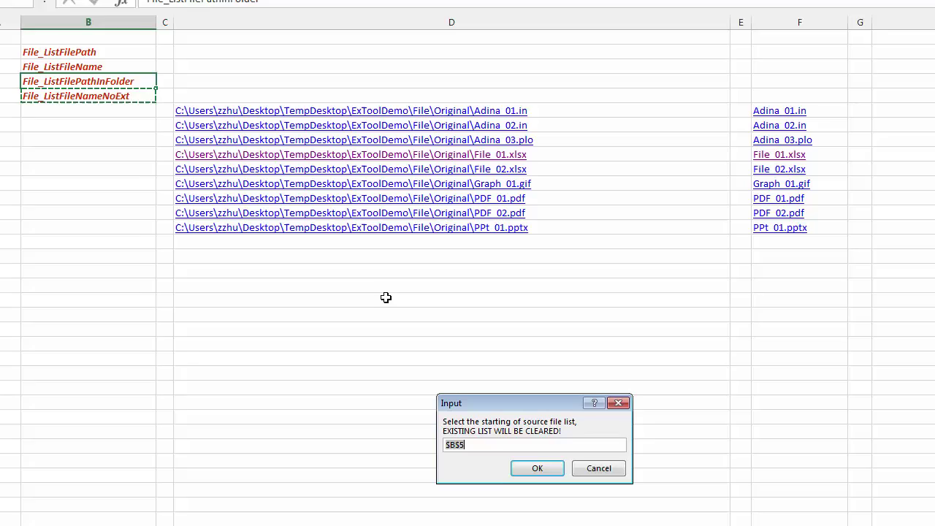
{"action": "left_click", "coordinate": [386, 298]}
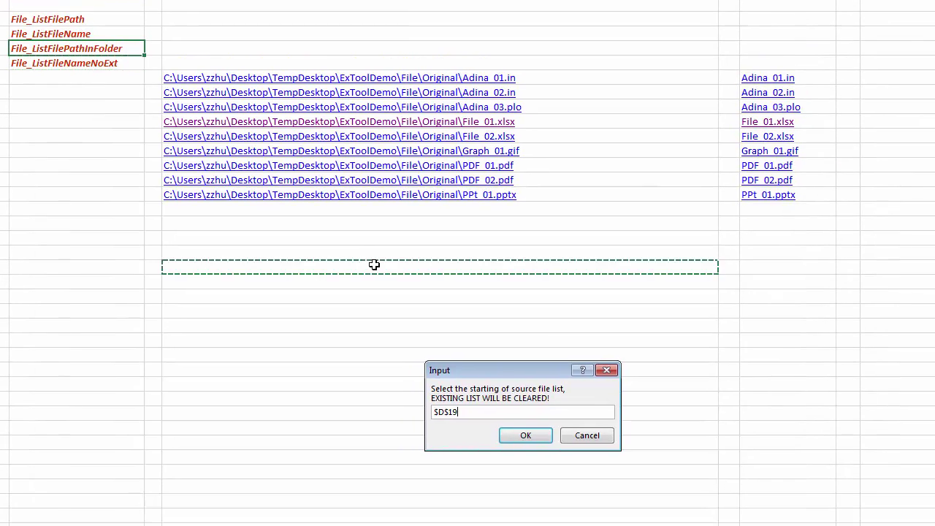
{"action": "left_click", "coordinate": [525, 436]}
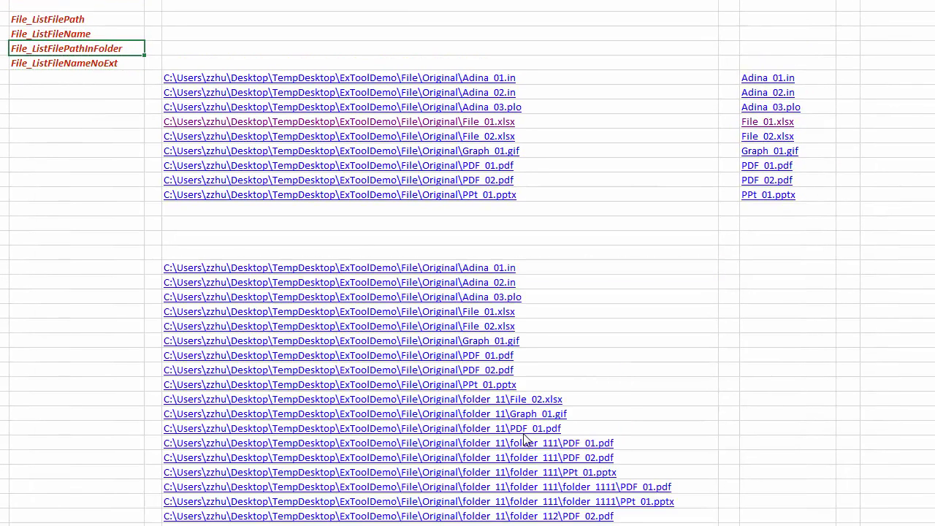
- Review the new list's 22 links, from the top-level Original files to the subfolder files
{"action": "scroll", "coordinate": [540, 409], "scroll_direction": "down", "scroll_amount": 3}
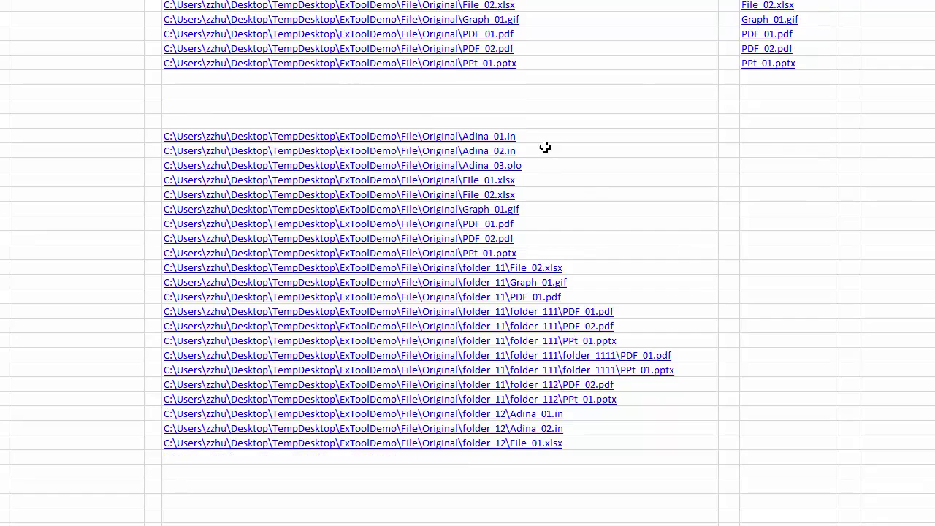
{"action": "mouse_move", "coordinate": [546, 136]}
{"action": "left_mouse_down"}
{"action": "mouse_move", "coordinate": [545, 227]}
{"action": "mouse_move", "coordinate": [514, 267]}
{"action": "mouse_move", "coordinate": [497, 257]}
{"action": "left_mouse_up"}
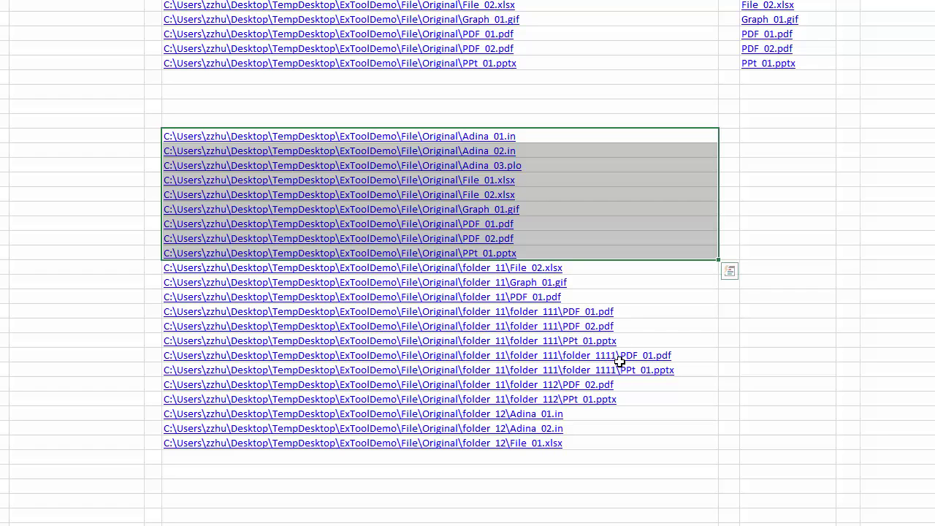
{"action": "left_click_drag", "start_coordinate": [649, 439], "coordinate": [647, 136]}
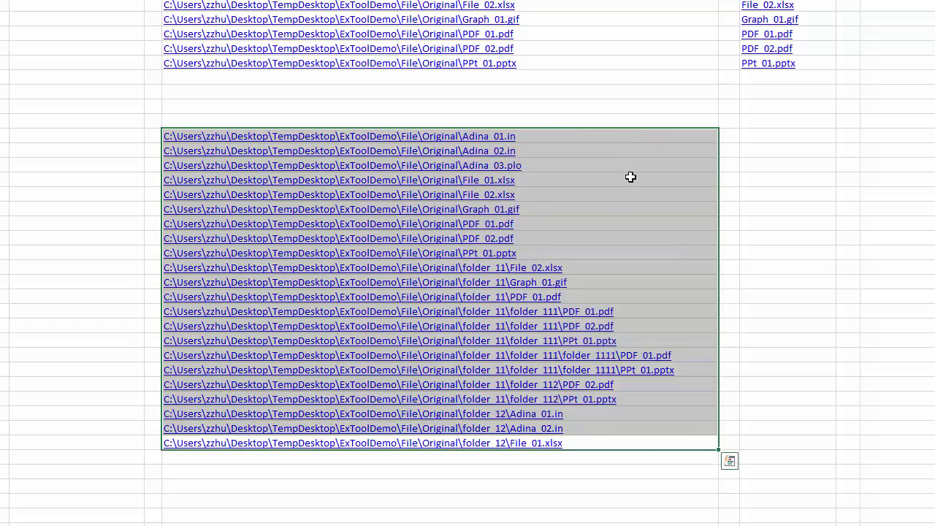
{"action": "scroll", "coordinate": [617, 204], "scroll_direction": "up", "scroll_amount": 3}
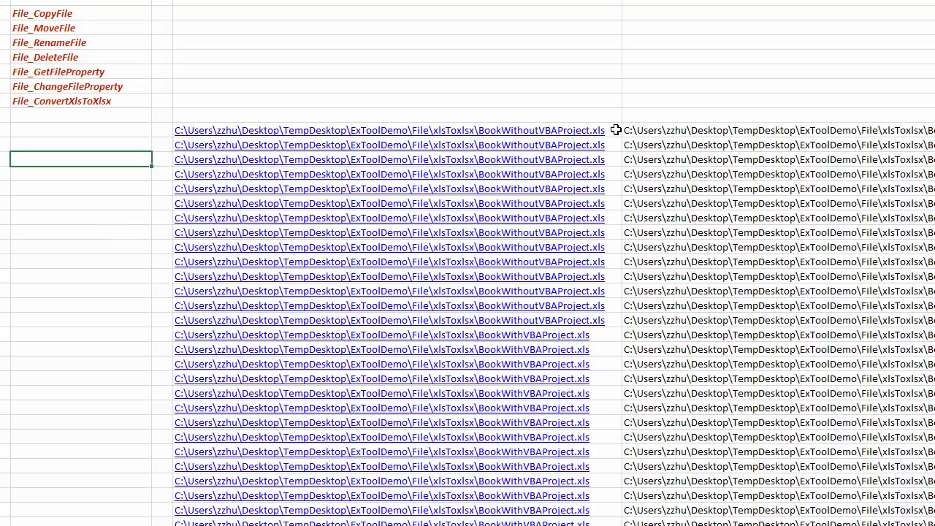
{"action": "left_click_drag", "start_coordinate": [616, 130], "coordinate": [615, 325]}
{"action": "left_click", "coordinate": [585, 133]}
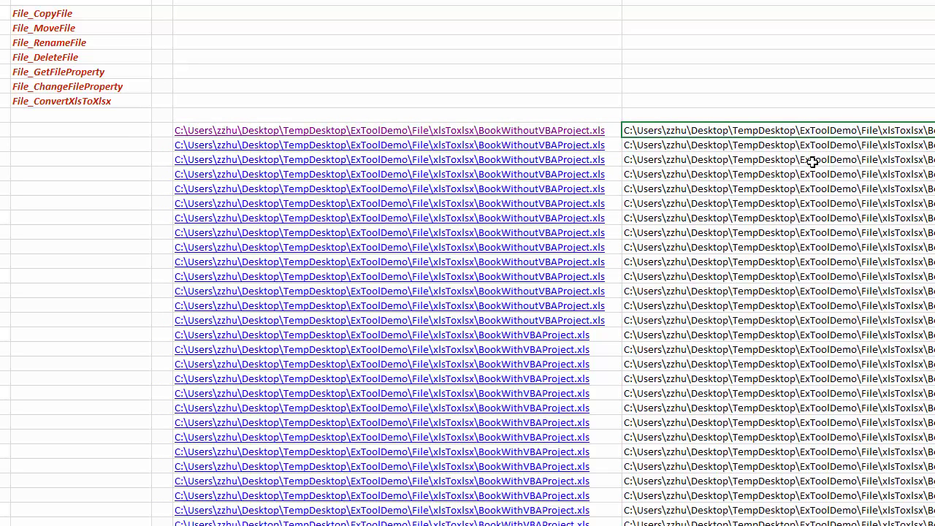
{"action": "left_click_drag", "start_coordinate": [812, 162], "coordinate": [820, 321]}
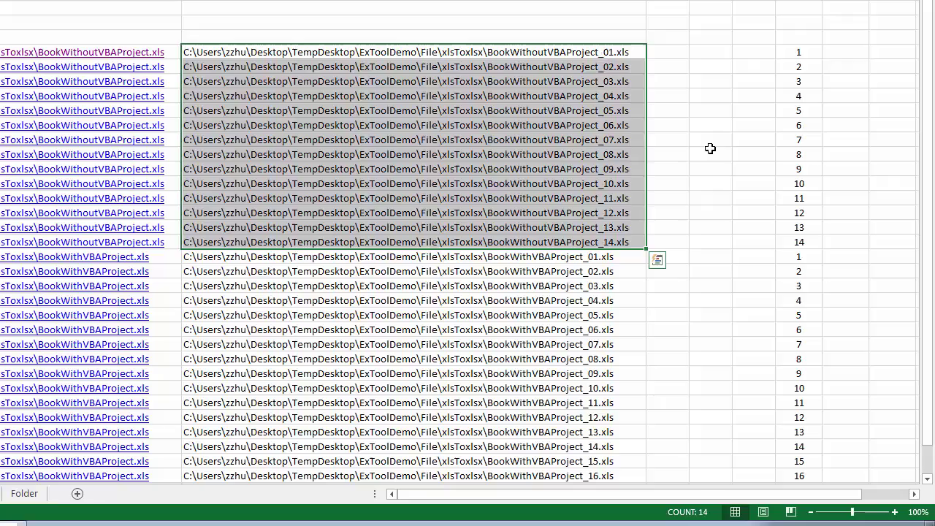
{"action": "left_click", "coordinate": [710, 152]}
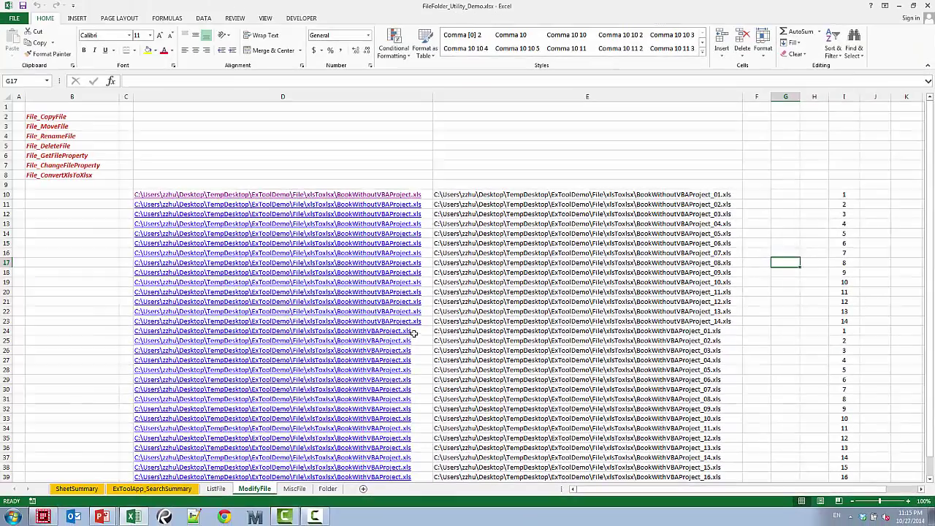
{"action": "left_click", "coordinate": [153, 256]}
{"action": "left_click_drag", "start_coordinate": [414, 331], "coordinate": [406, 467]}
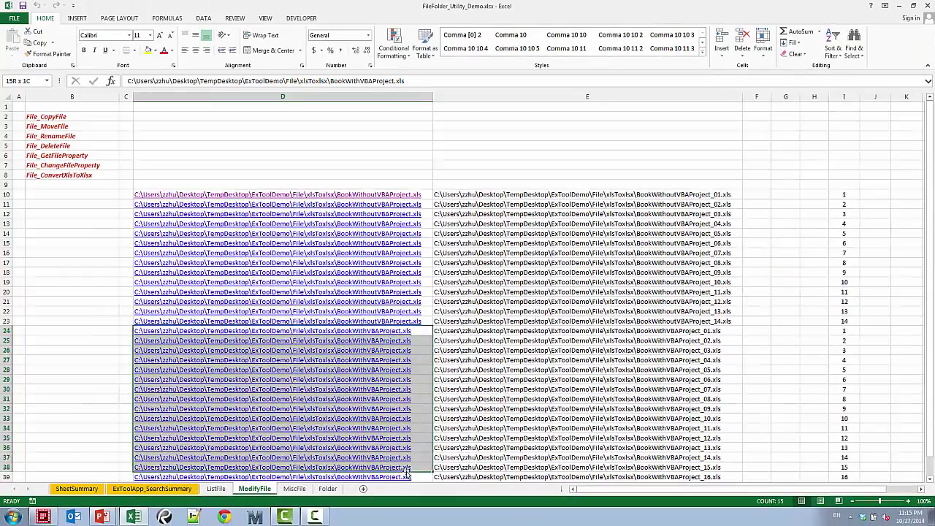
{"action": "scroll", "coordinate": [643, 316], "scroll_direction": "down", "scroll_amount": 2}
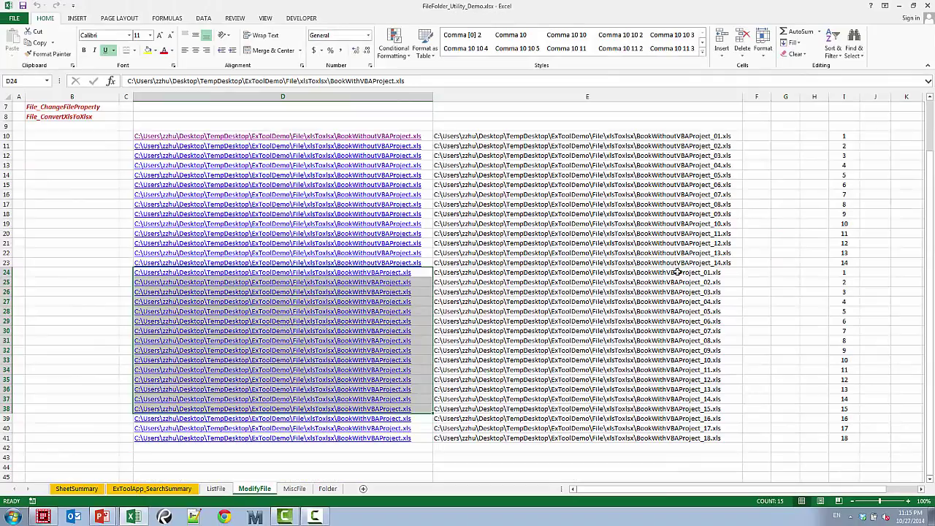
{"action": "left_click_drag", "start_coordinate": [678, 271], "coordinate": [678, 438]}
{"action": "scroll", "coordinate": [414, 323], "scroll_direction": "up", "scroll_amount": 2}
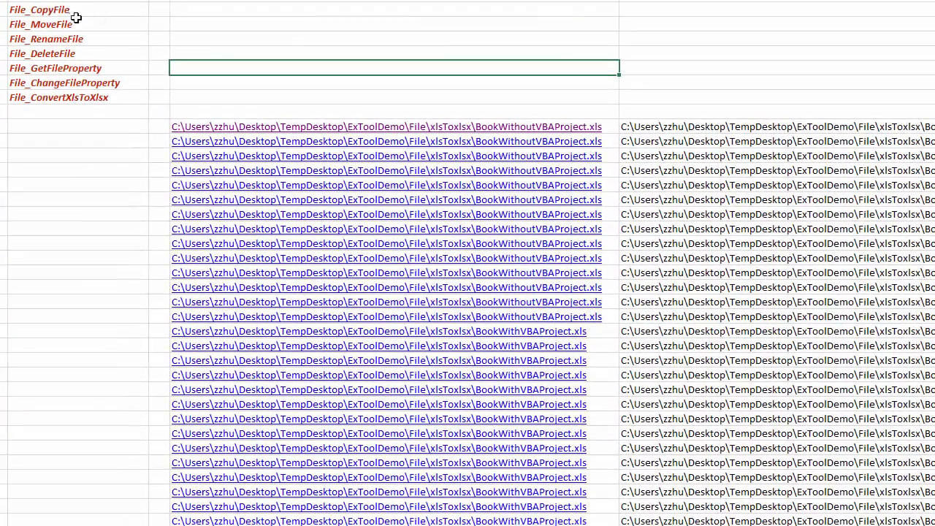
- Run File_CopyFile on the range $D$10:$E$41 and acknowledge the copy-finished message
{"action": "right_click", "coordinate": [70, 117]}
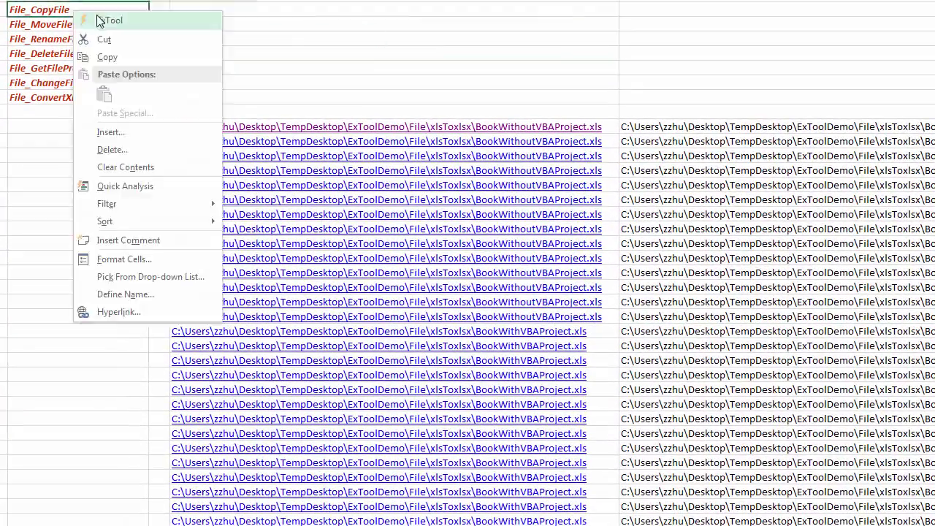
{"action": "left_click", "coordinate": [100, 21]}
{"action": "left_click", "coordinate": [606, 128]}
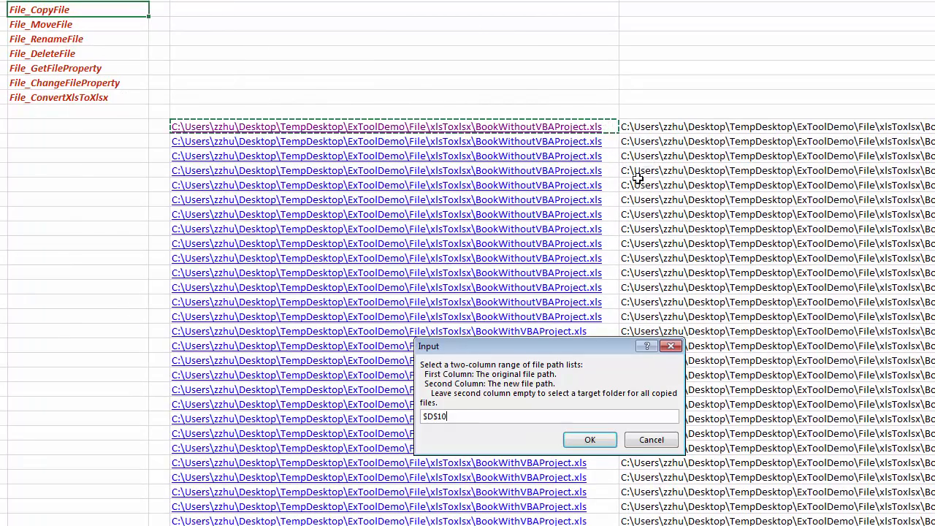
{"action": "left_click_drag", "start_coordinate": [638, 178], "coordinate": [756, 397]}
{"action": "scroll", "coordinate": [756, 398], "scroll_direction": "up", "scroll_amount": 5}
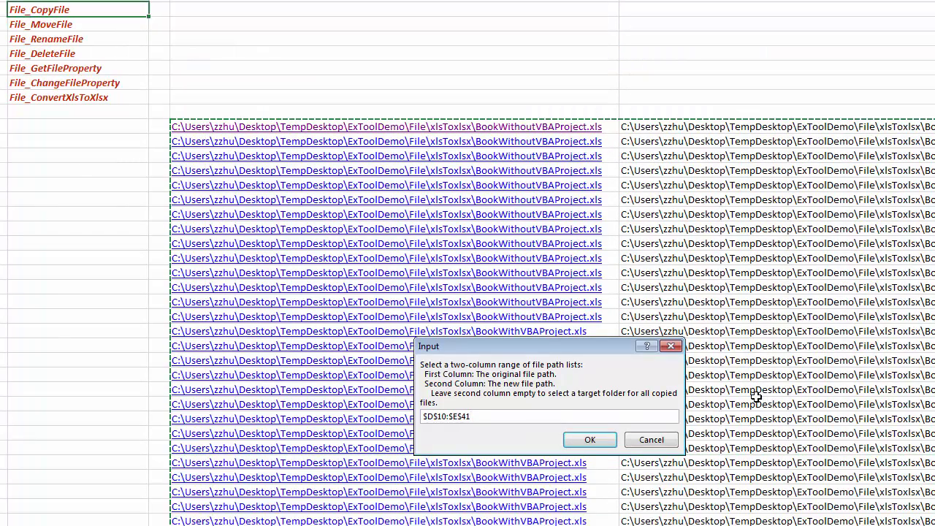
{"action": "left_click", "coordinate": [597, 439]}
{"action": "left_click", "coordinate": [707, 265]}
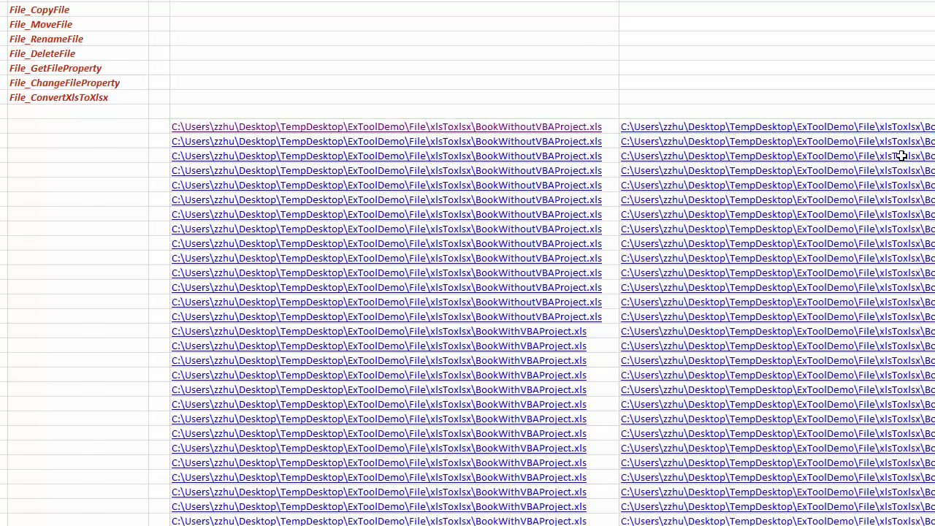
{"action": "left_click", "coordinate": [902, 154]}
{"action": "key", "text": "ctrl+w"}
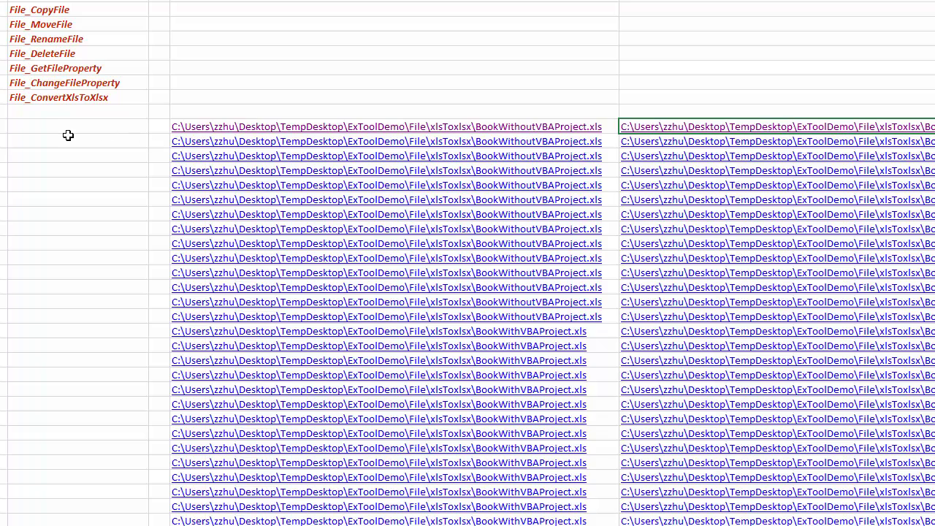
{"action": "left_click", "coordinate": [121, 69]}
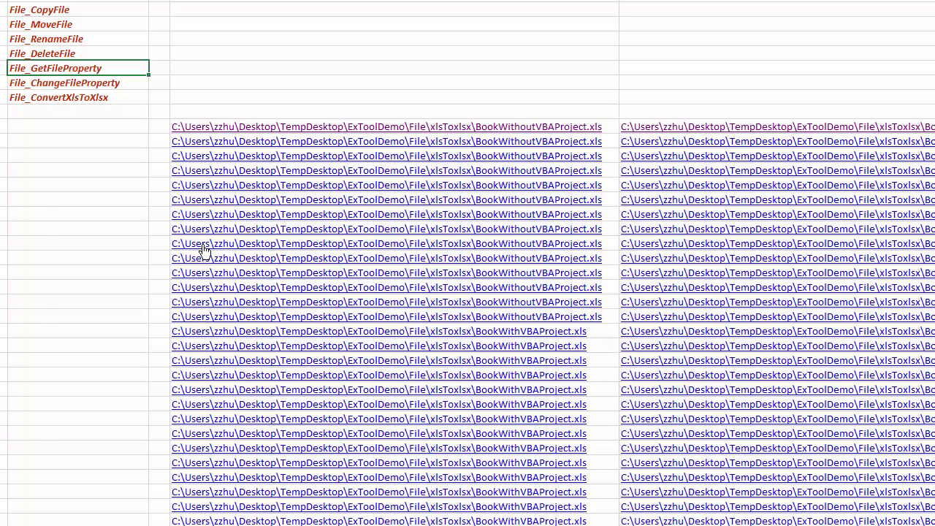
{"action": "scroll", "coordinate": [8, 182], "scroll_direction": "down", "scroll_amount": 1}
{"action": "left_click", "coordinate": [122, 58]}
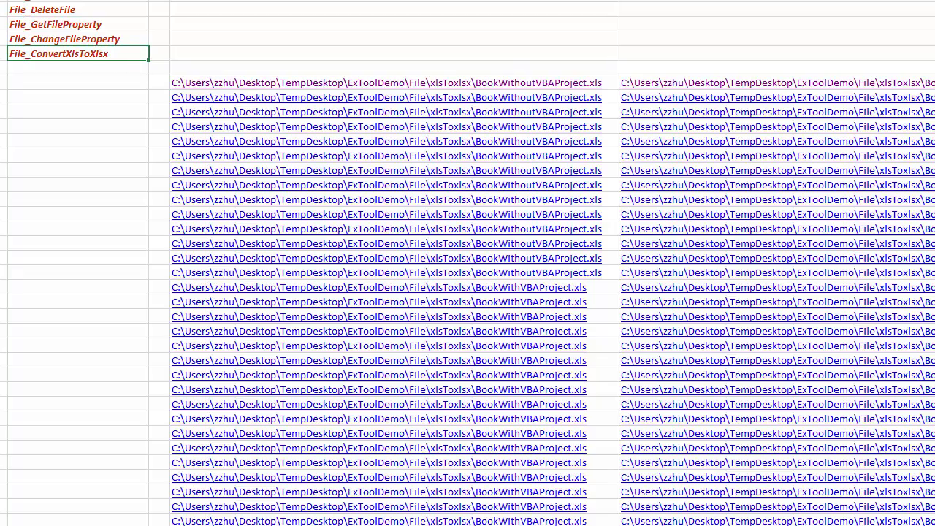
{"action": "left_click", "coordinate": [657, 82]}
{"action": "key", "text": "ctrl+shift+Down"}
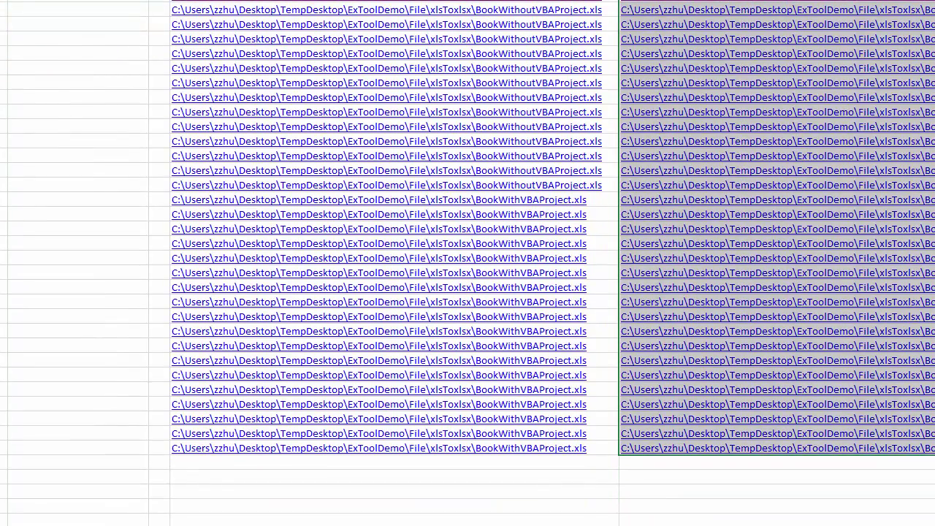
{"action": "scroll", "coordinate": [215, 128], "scroll_direction": "up", "scroll_amount": 3}
- Start File_ConvertXlsToXlsx with all BookWithoutVBAProject .xls files as sources
{"action": "right_click", "coordinate": [79, 96]}
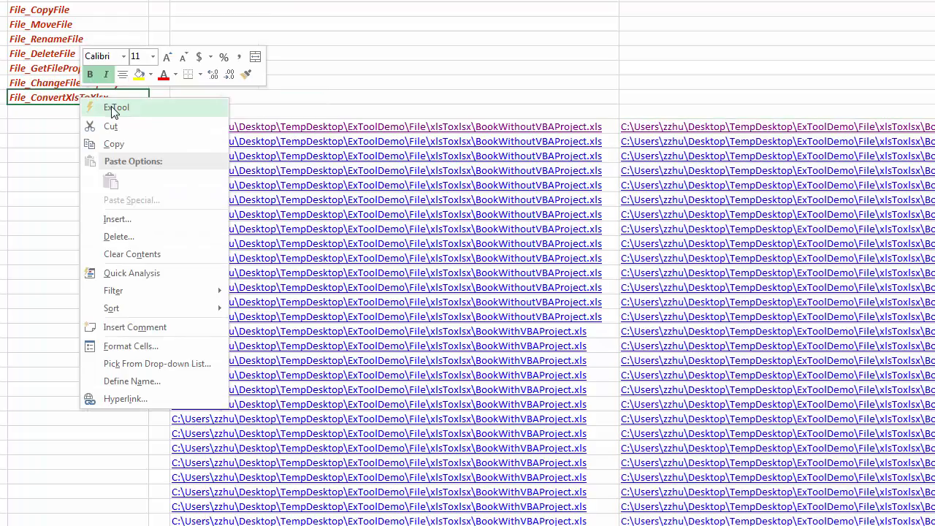
{"action": "left_click", "coordinate": [114, 108]}
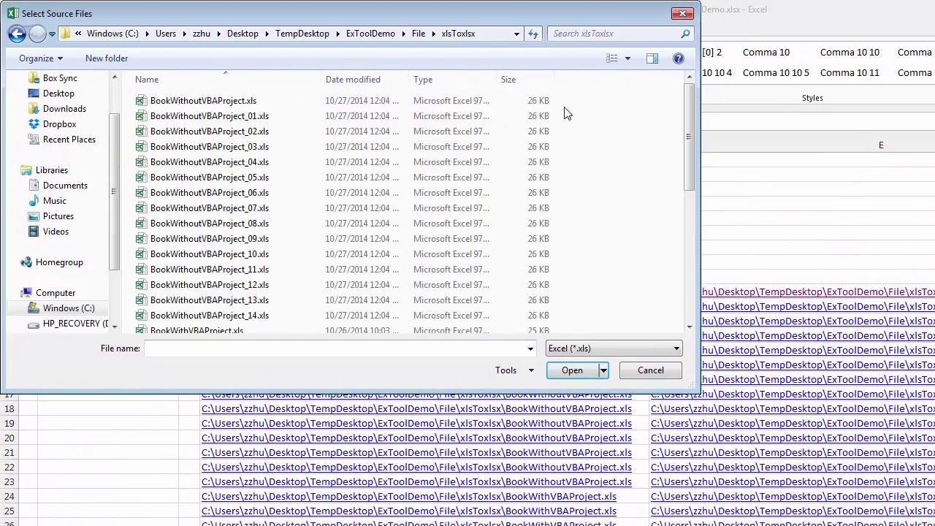
{"action": "left_click_drag", "start_coordinate": [567, 113], "coordinate": [307, 320]}
{"action": "scroll", "coordinate": [307, 320], "scroll_direction": "down", "scroll_amount": 4}
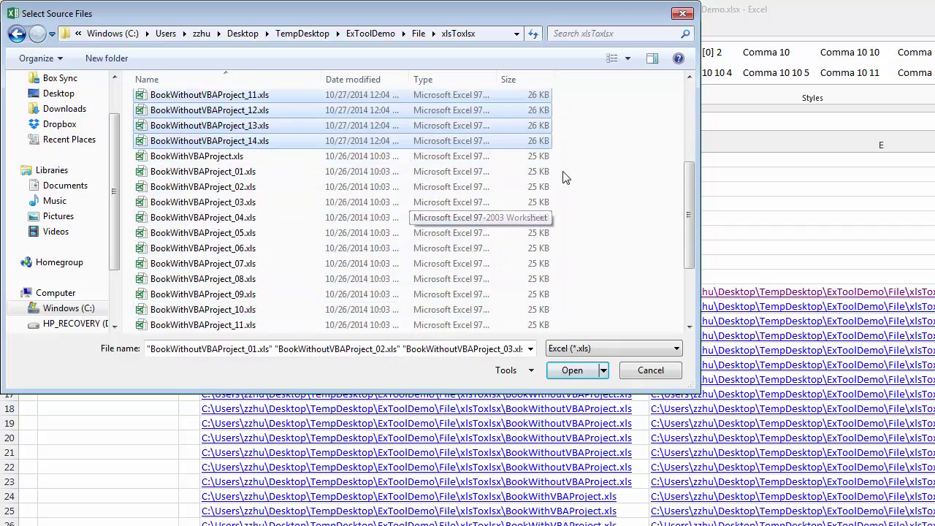
{"action": "scroll", "coordinate": [438, 205], "scroll_direction": "down", "scroll_amount": 1}
{"action": "left_click_drag", "start_coordinate": [563, 125], "coordinate": [150, 329]}
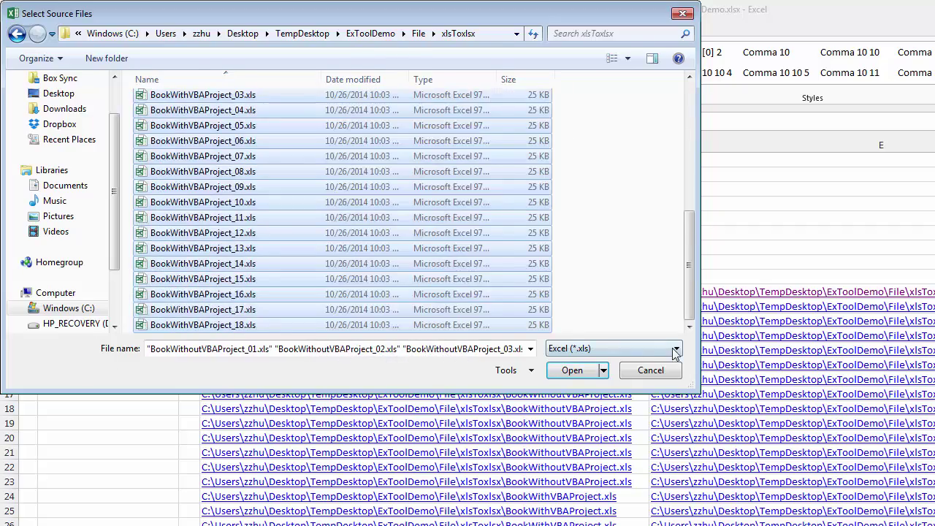
{"action": "left_click", "coordinate": [572, 370]}
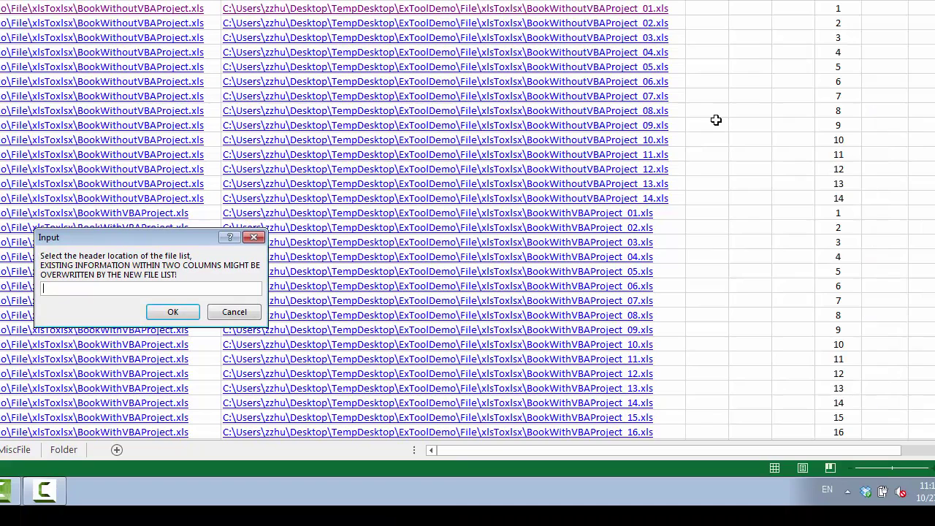
- Convert the workbooks with the result header at $G$10, then review the _01 to _14 .xls links
{"action": "left_click", "coordinate": [747, 8]}
{"action": "left_click", "coordinate": [182, 312]}
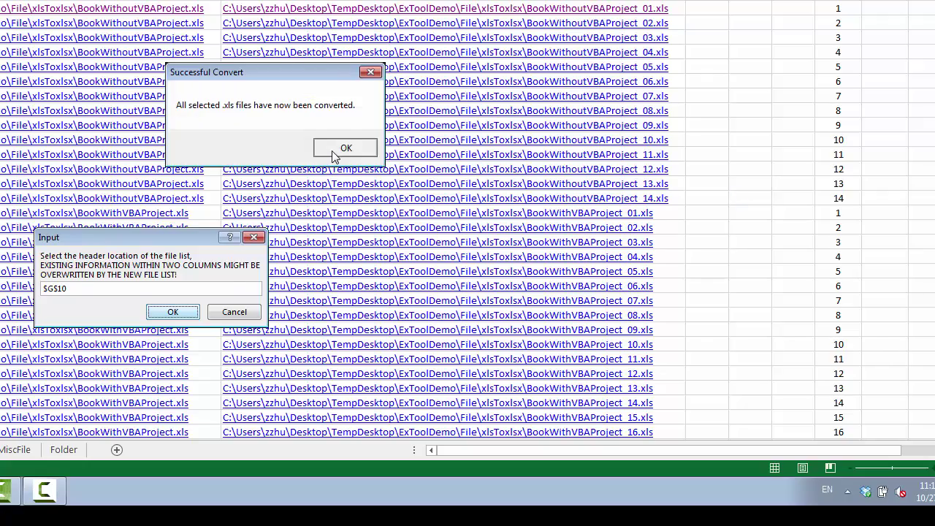
{"action": "left_click", "coordinate": [342, 147]}
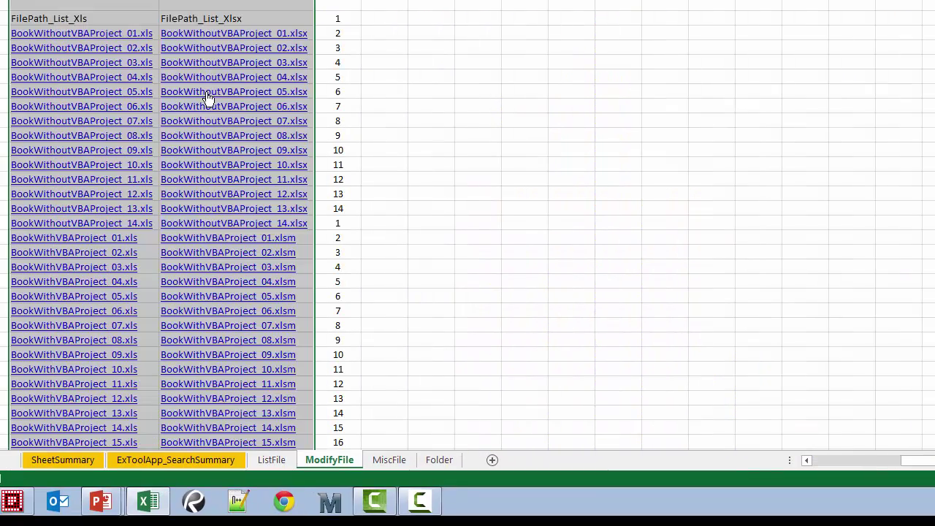
{"action": "left_click", "coordinate": [404, 95]}
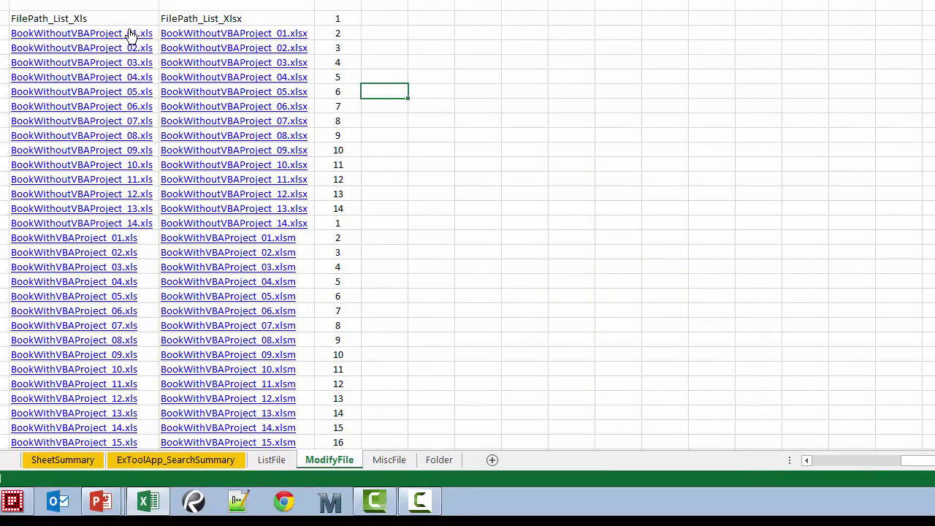
{"action": "left_click_drag", "start_coordinate": [130, 38], "coordinate": [129, 223]}
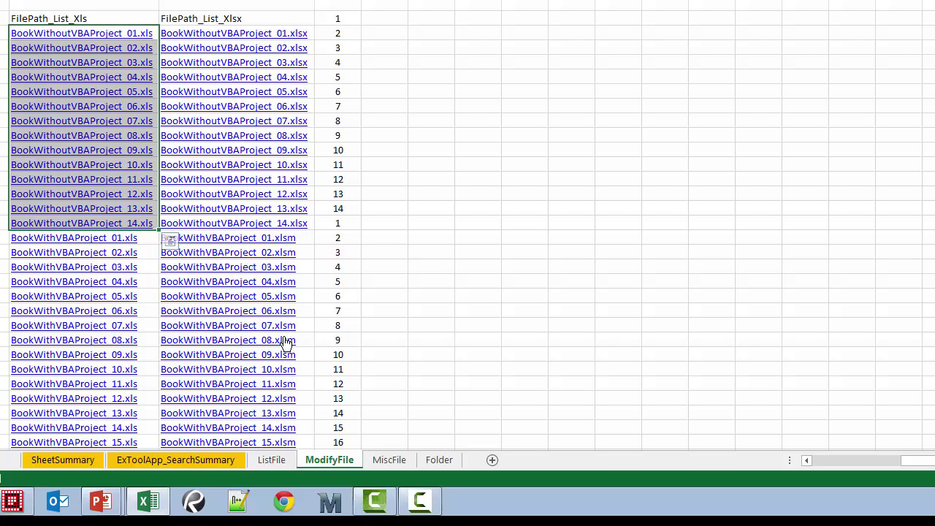
{"action": "left_click", "coordinate": [351, 313]}
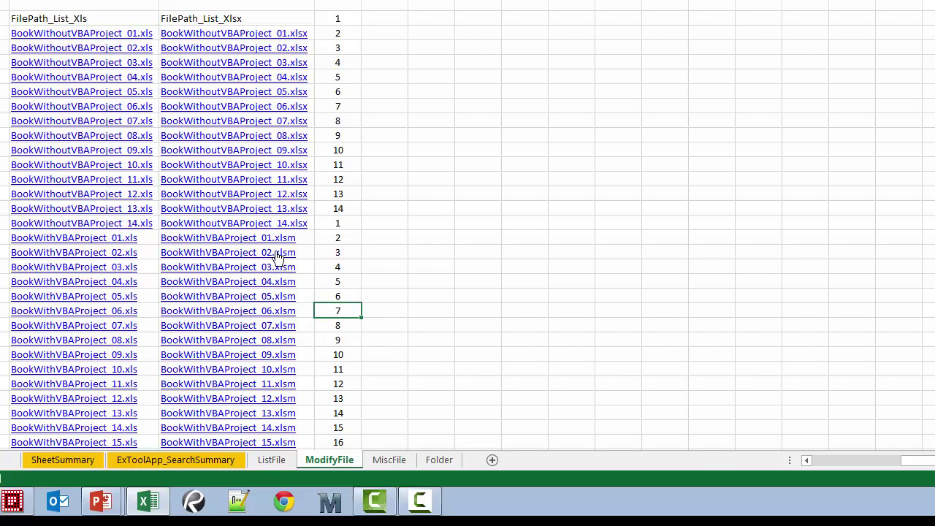
- On the MiscFile sheet, inspect the nine SourceFile paths and the File_StampFile function
{"action": "left_click", "coordinate": [431, 340]}
{"action": "left_click", "coordinate": [477, 354]}
{"action": "left_click", "coordinate": [389, 460]}
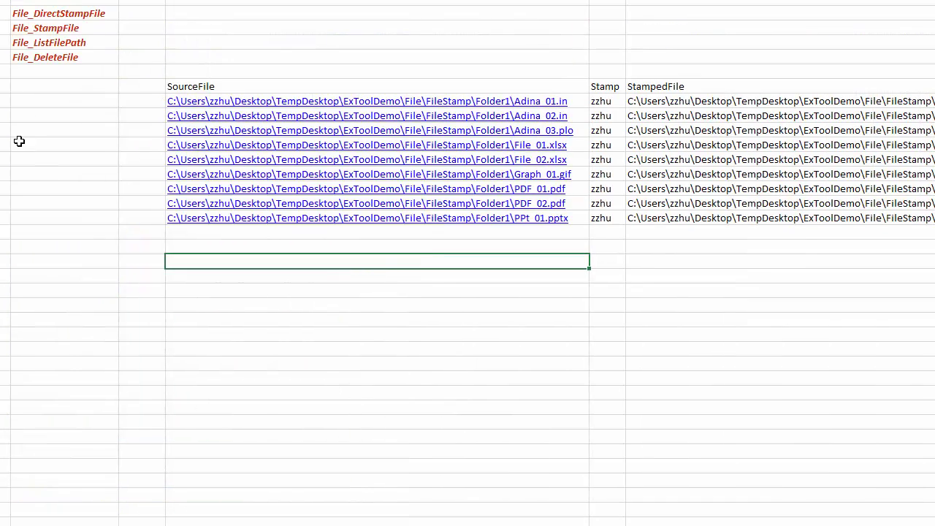
{"action": "left_click_drag", "start_coordinate": [85, 14], "coordinate": [83, 24]}
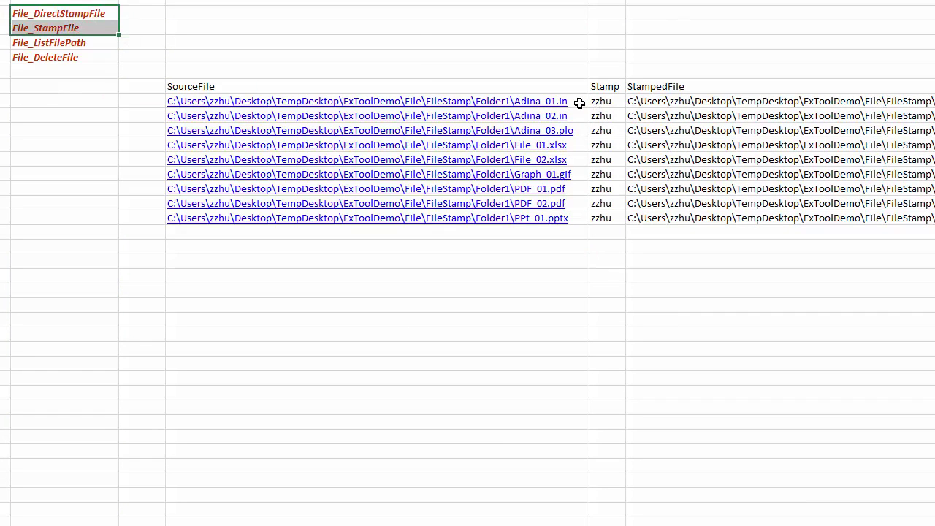
{"action": "left_click_drag", "start_coordinate": [579, 102], "coordinate": [539, 217]}
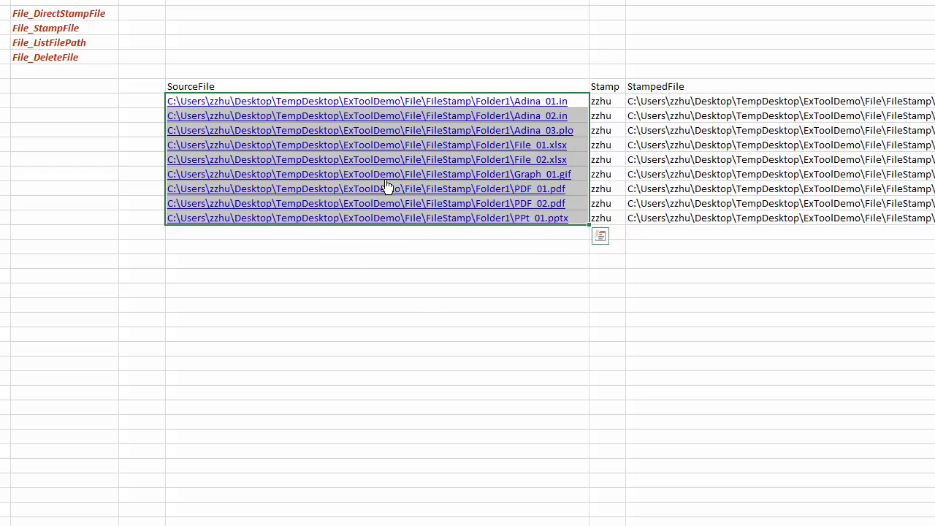
{"action": "left_click", "coordinate": [88, 142]}
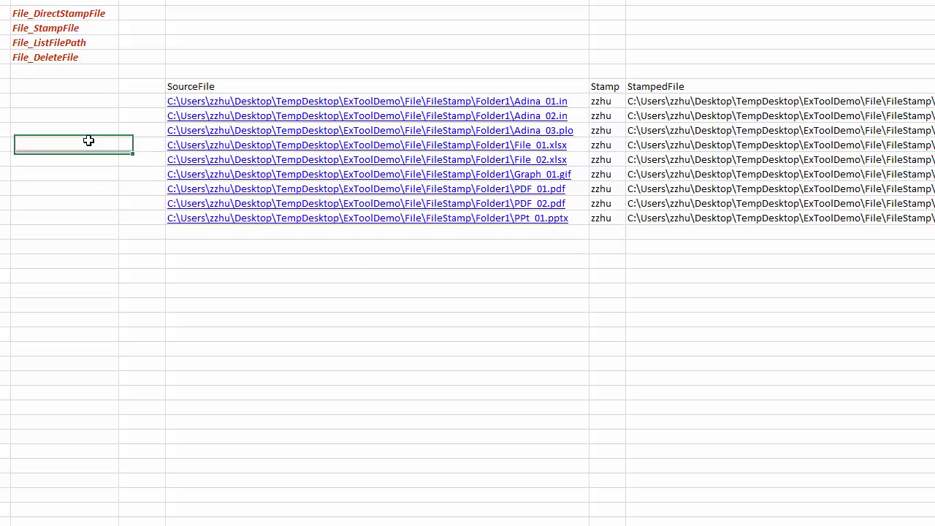
{"action": "left_click", "coordinate": [89, 26]}
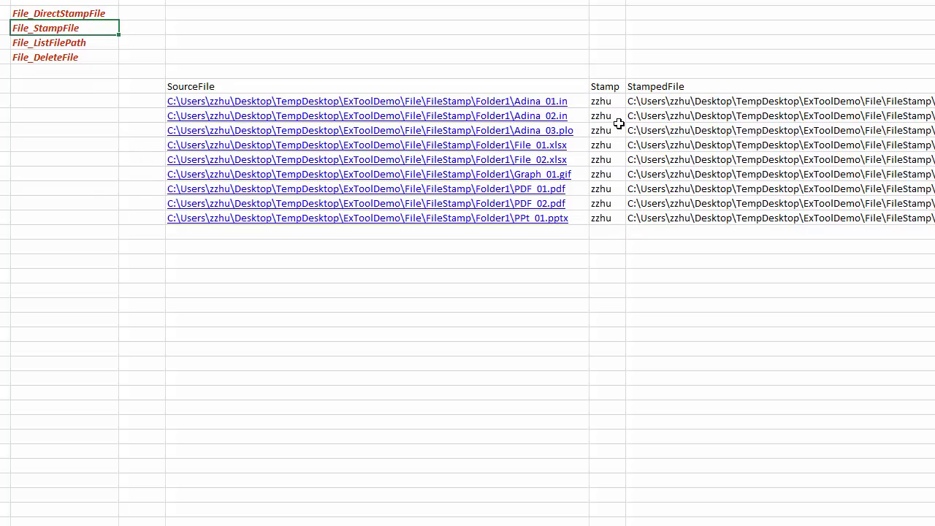
- Undo the stamping results until the Stamp and StampedFile columns are empty
{"action": "left_click_drag", "start_coordinate": [611, 100], "coordinate": [599, 221]}
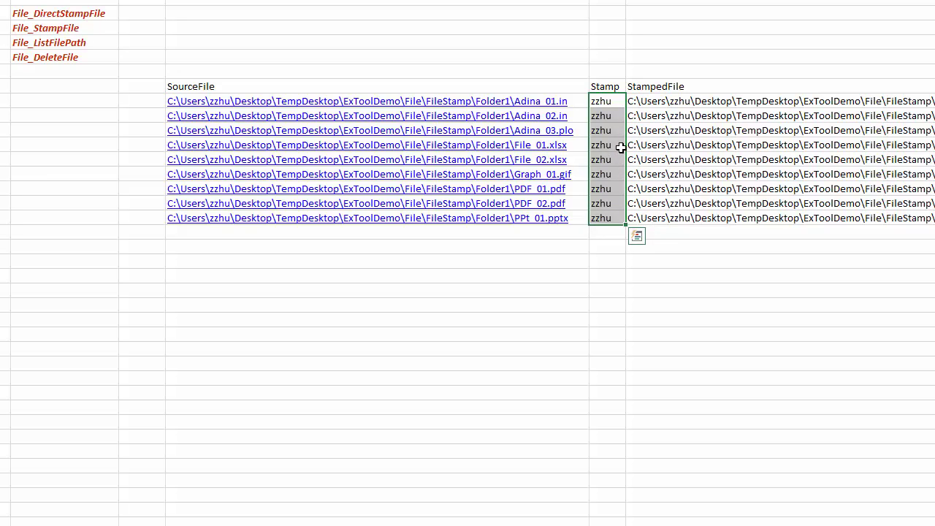
{"action": "left_click", "coordinate": [672, 99]}
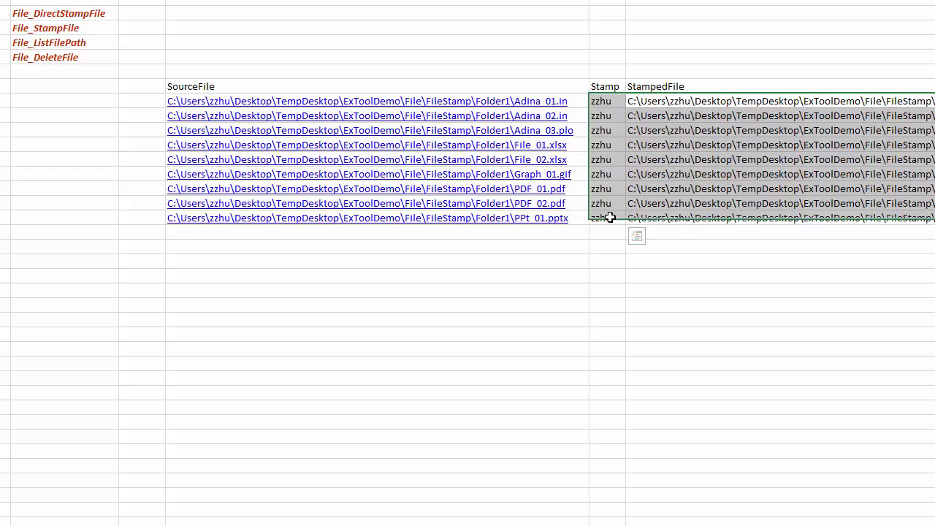
{"action": "left_click_drag", "start_coordinate": [610, 218], "coordinate": [611, 221]}
{"action": "key", "text": "ctrl+z"}
{"action": "key", "text": "ctrl+z"}
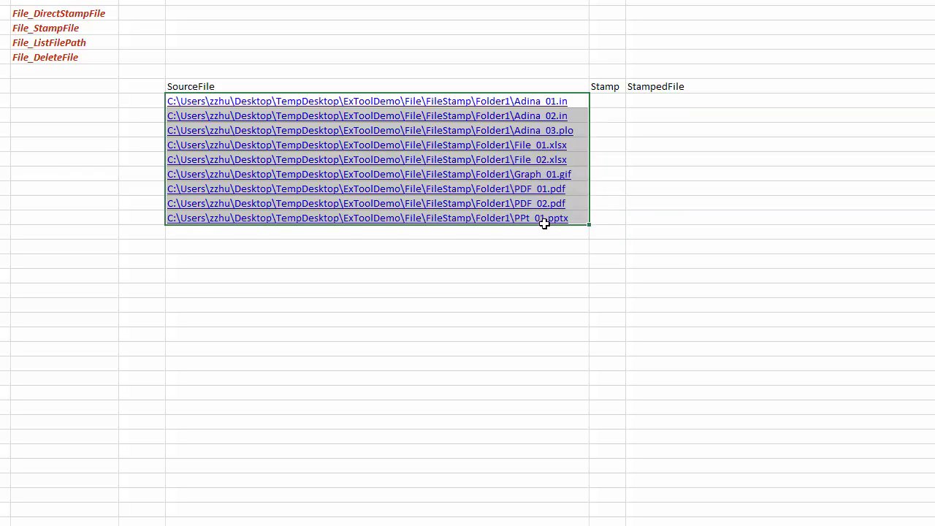
{"action": "key", "text": "ctrl+z"}
{"action": "key", "text": "ctrl+z"}
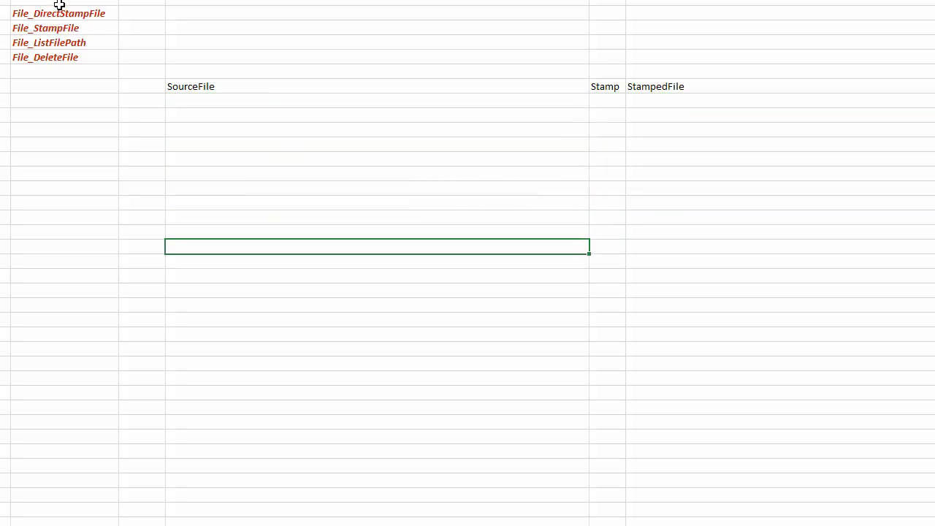
- List the fourteen BookWithoutVBAProject files from D8, widen column D, and enter stamps in E8:E21
{"action": "right_click", "coordinate": [69, 43]}
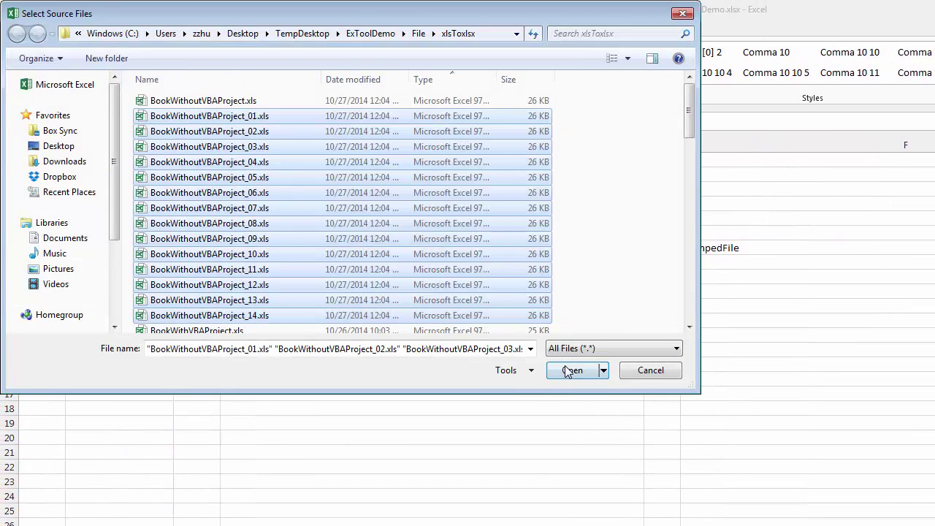
{"action": "left_click", "coordinate": [569, 370]}
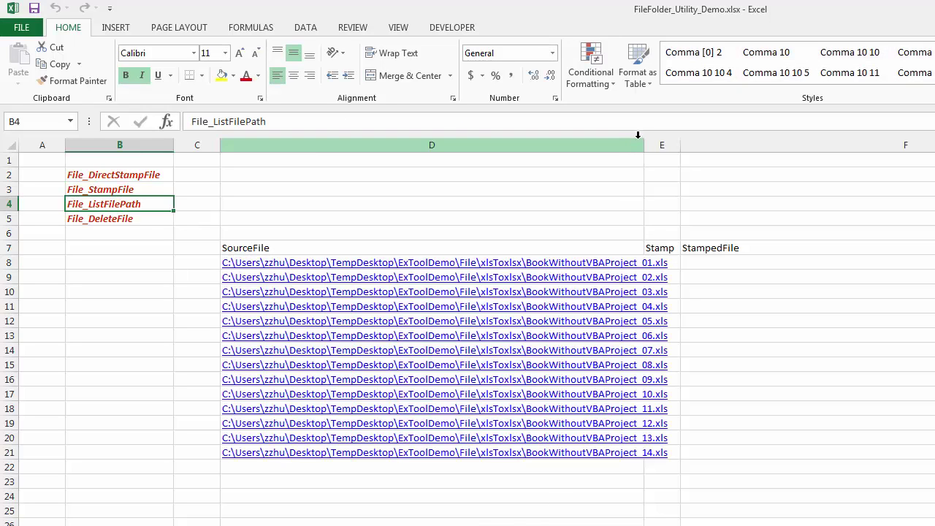
{"action": "left_click_drag", "start_coordinate": [644, 145], "coordinate": [699, 144]}
{"action": "left_click_drag", "start_coordinate": [718, 263], "coordinate": [716, 449]}
{"action": "left_click", "coordinate": [722, 265]}
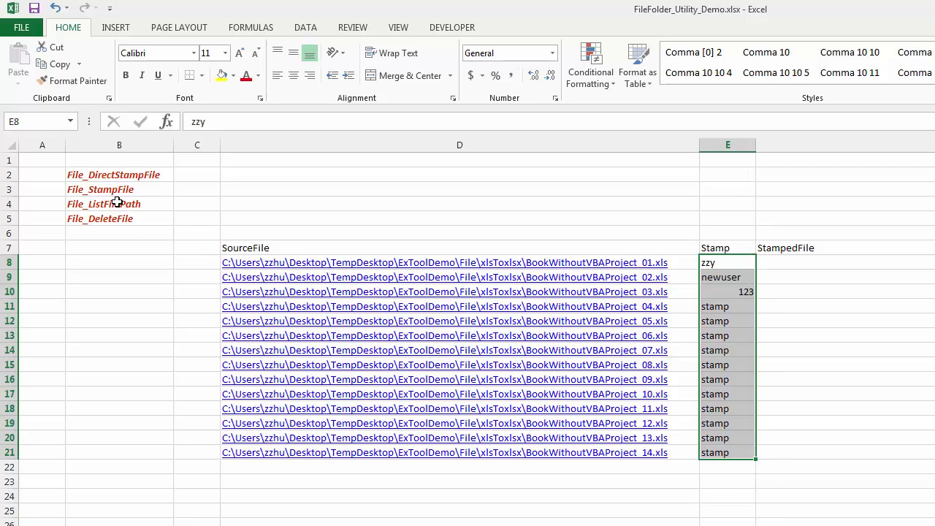
- Run File_StampFile on D8:F21, keeping the original files
{"action": "left_click", "coordinate": [117, 189]}
{"action": "right_click", "coordinate": [119, 188]}
{"action": "left_click", "coordinate": [105, 94]}
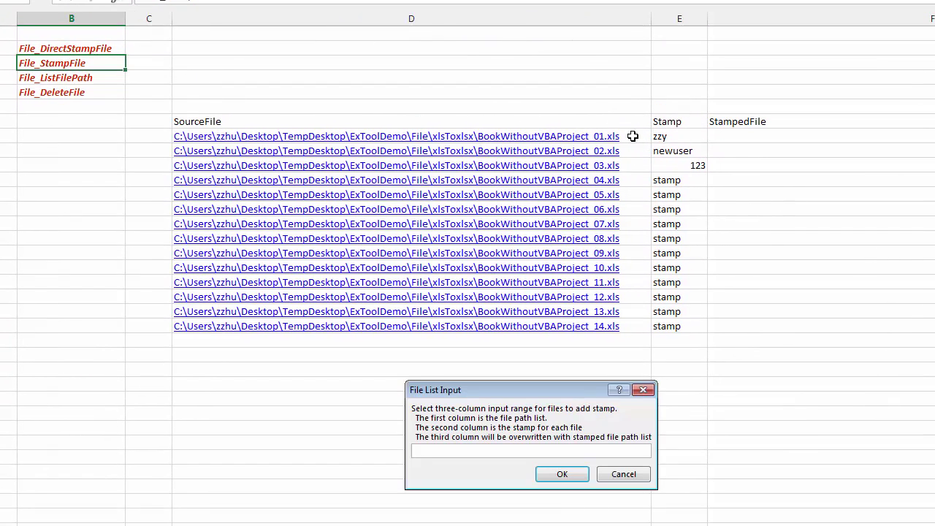
{"action": "left_click_drag", "start_coordinate": [642, 161], "coordinate": [799, 322]}
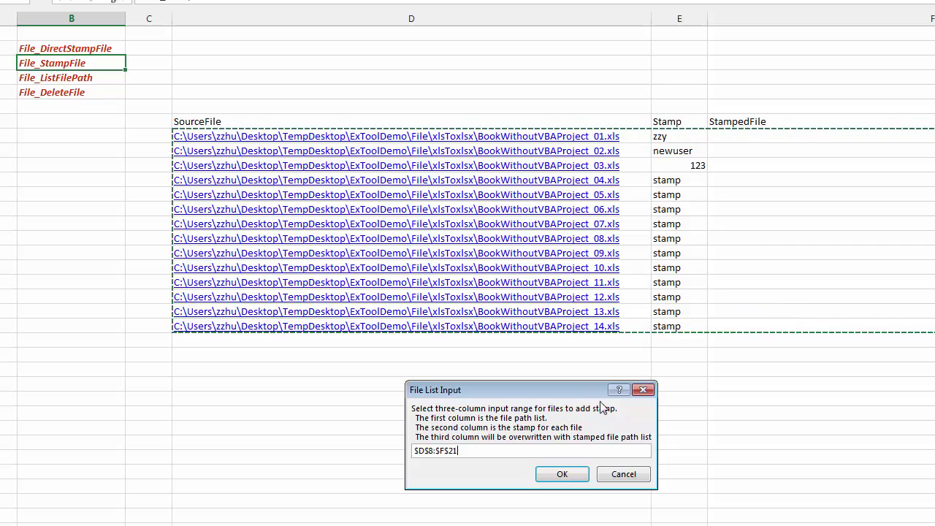
{"action": "left_click", "coordinate": [562, 474]}
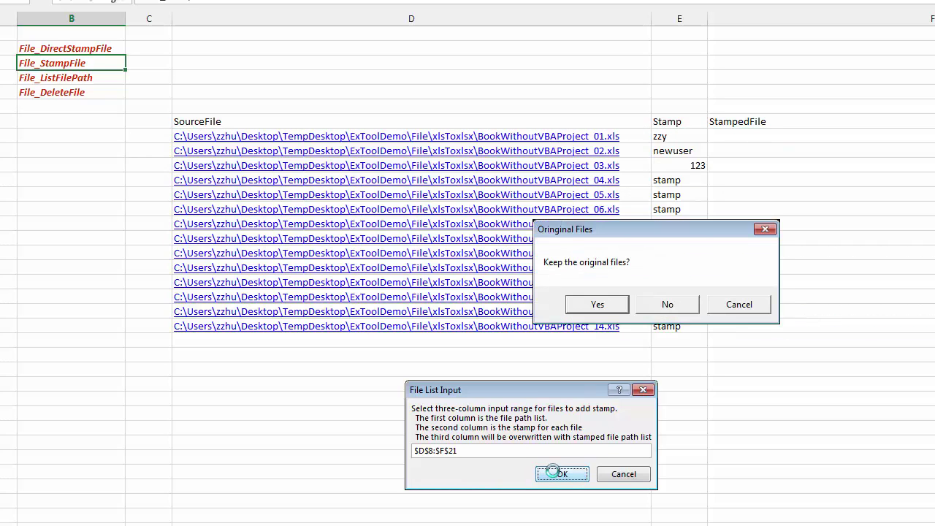
{"action": "left_click", "coordinate": [618, 310]}
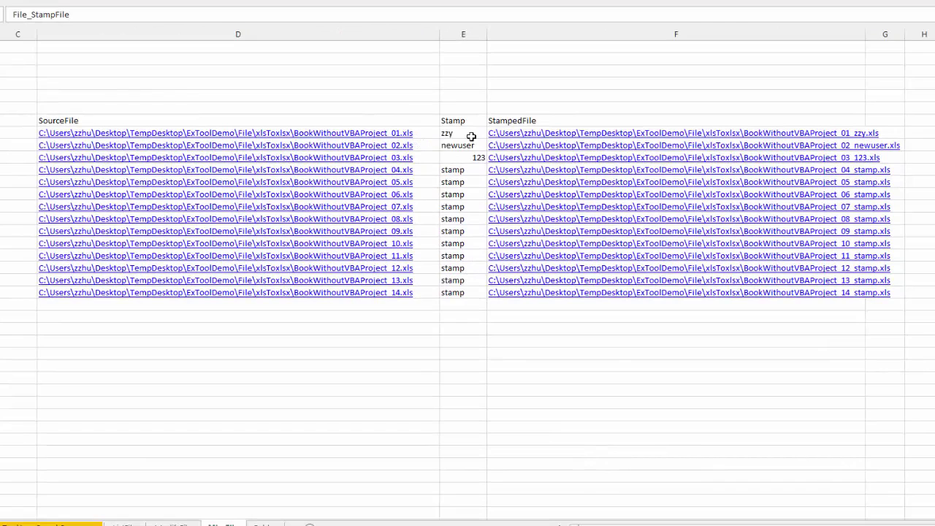
- Widen column F to show the stamped paths, then go to the Folder sheet
{"action": "left_click_drag", "start_coordinate": [463, 132], "coordinate": [456, 292]}
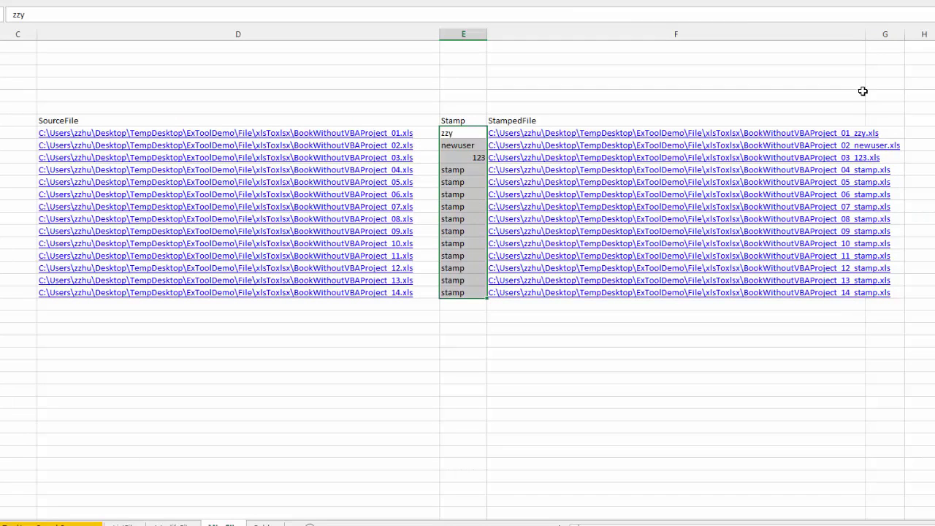
{"action": "left_click_drag", "start_coordinate": [865, 30], "coordinate": [925, 30]}
{"action": "left_click", "coordinate": [723, 326]}
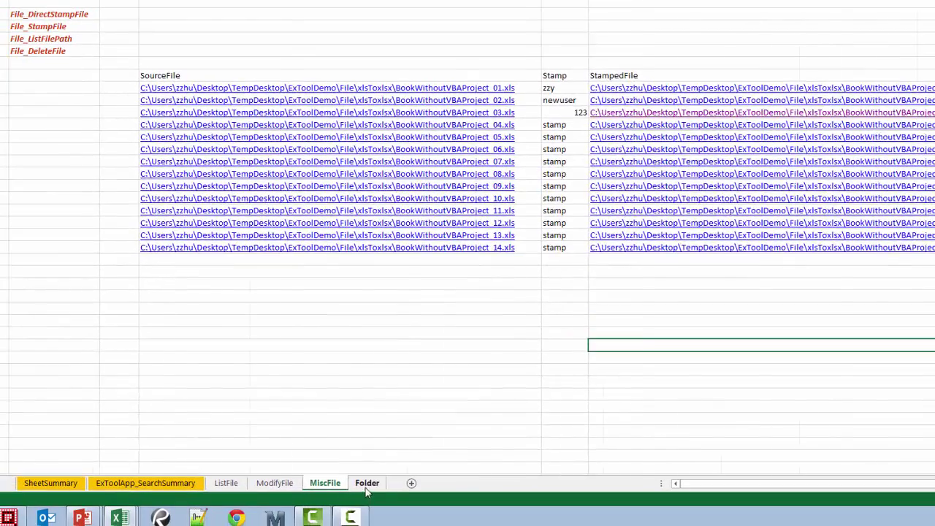
{"action": "left_click", "coordinate": [289, 517]}
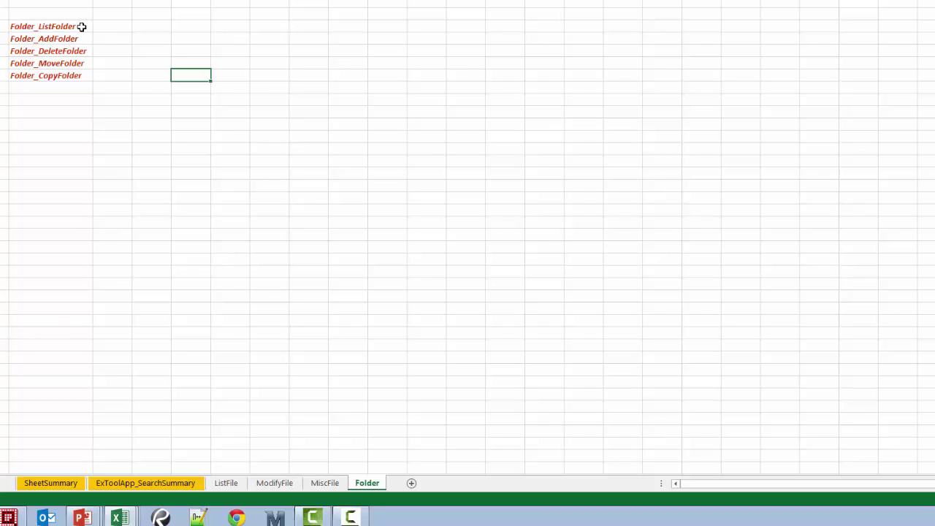
- Run Folder_ListFolder on the Original folder, building the hyperlinked tree from E3
{"action": "right_click", "coordinate": [81, 27]}
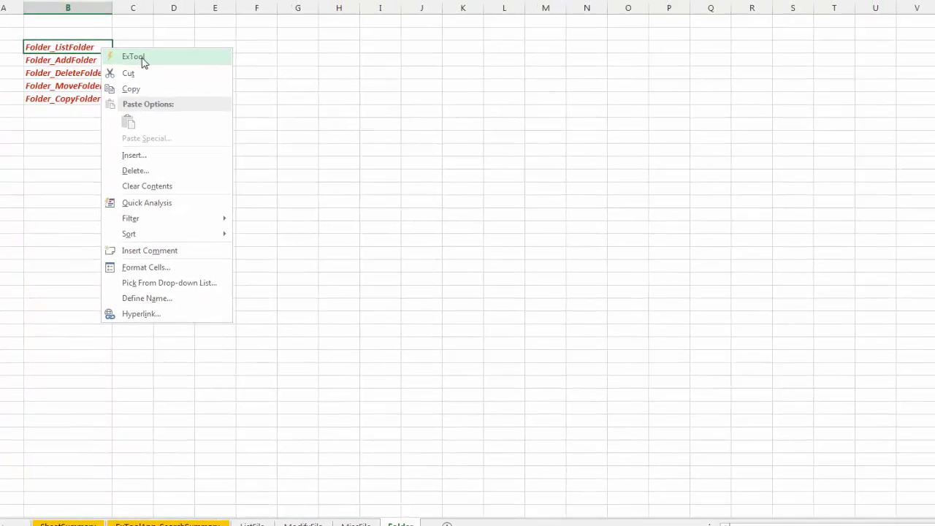
{"action": "left_click", "coordinate": [117, 36]}
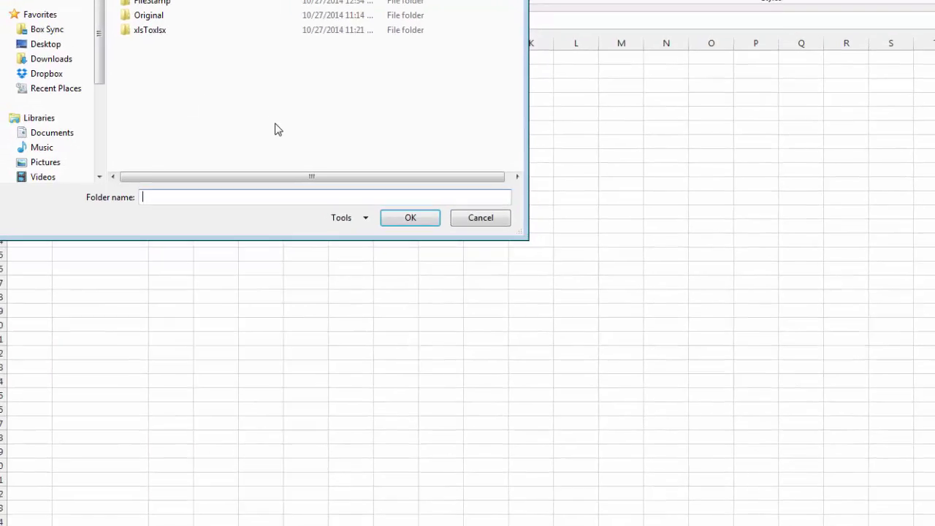
{"action": "left_click", "coordinate": [181, 29]}
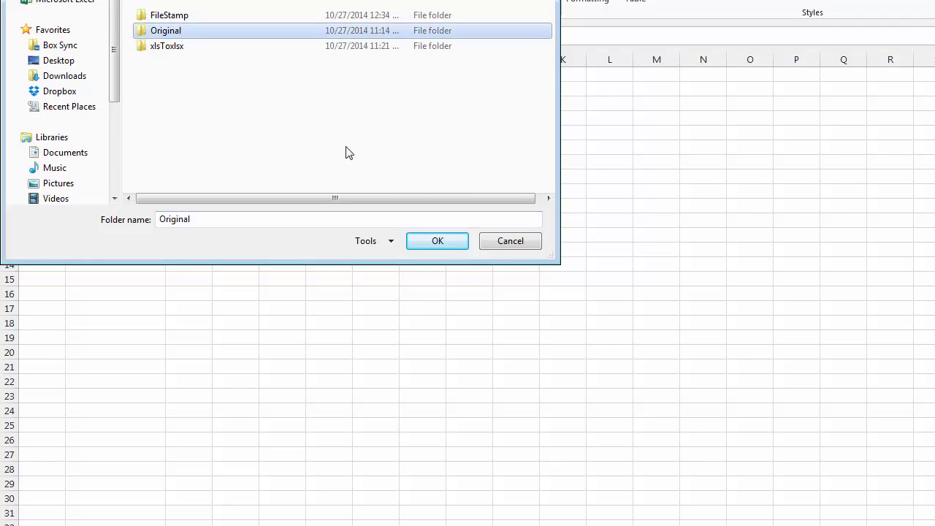
{"action": "left_click", "coordinate": [437, 241]}
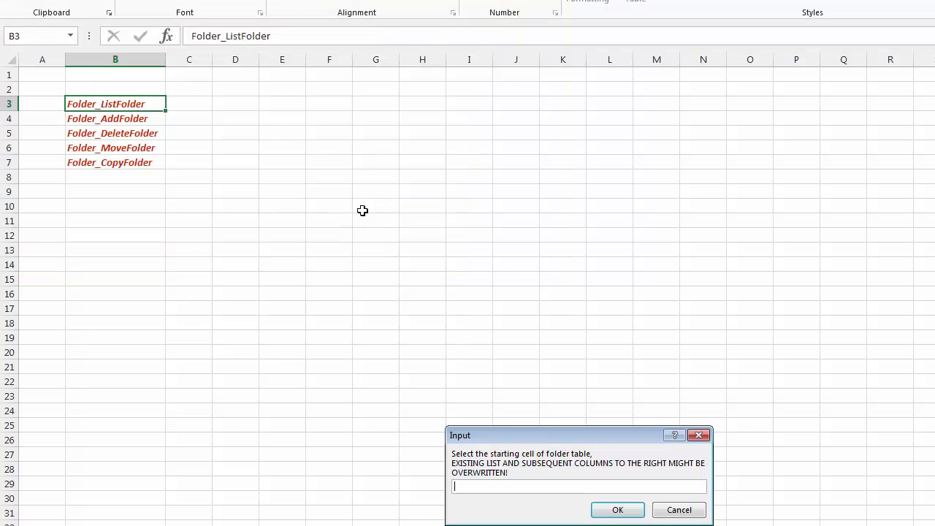
{"action": "left_click", "coordinate": [296, 102]}
{"action": "left_click", "coordinate": [618, 510]}
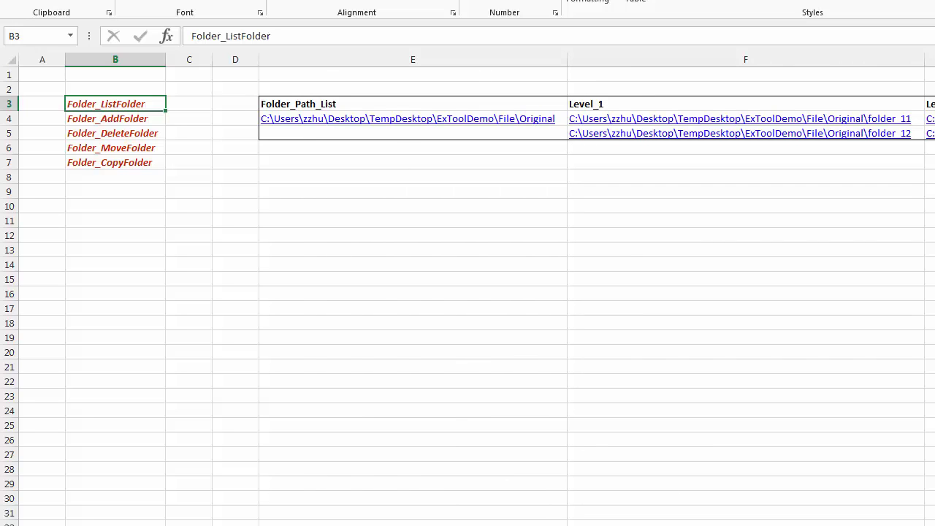
- Check the Level_1 to Level_3 columns, then copy the folder paths in E4:H5
{"action": "scroll", "coordinate": [468, 292], "scroll_direction": "right", "scroll_amount": 3}
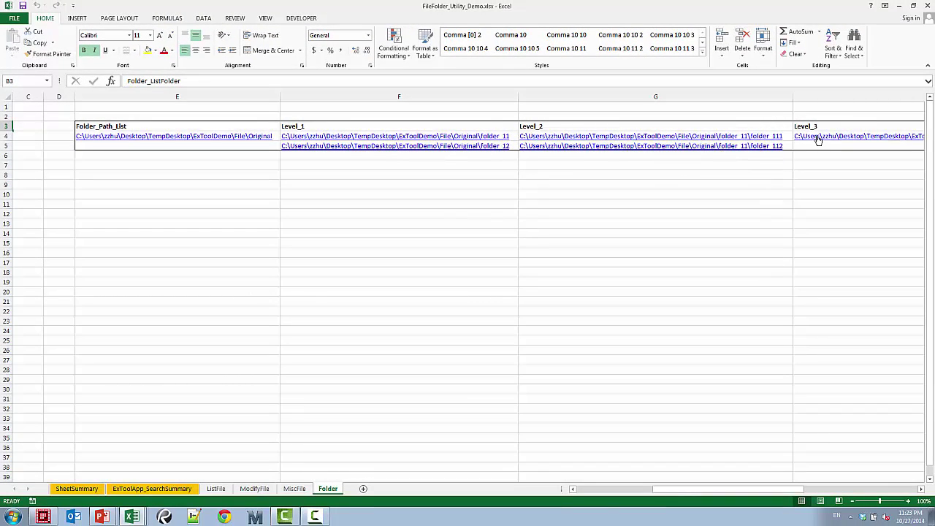
{"action": "scroll", "coordinate": [595, 497], "scroll_direction": "left", "scroll_amount": 3}
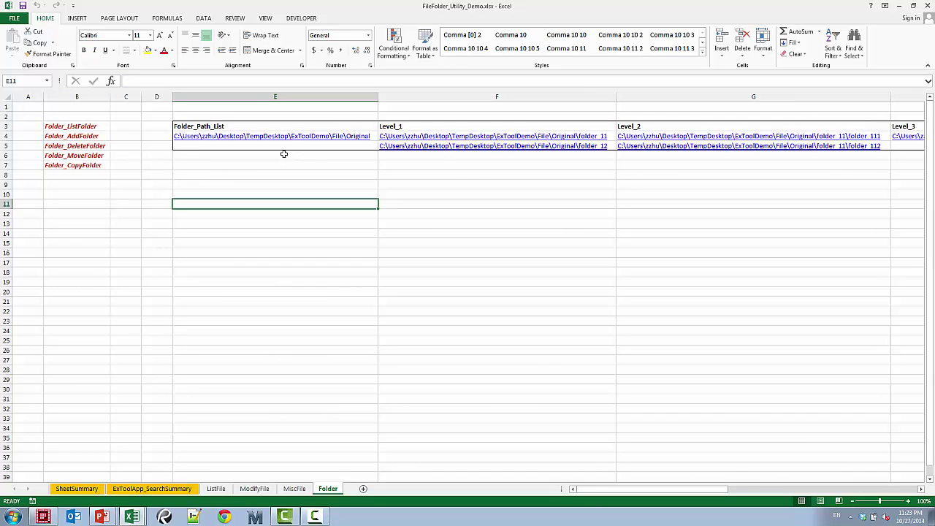
{"action": "left_click_drag", "start_coordinate": [283, 147], "coordinate": [833, 145]}
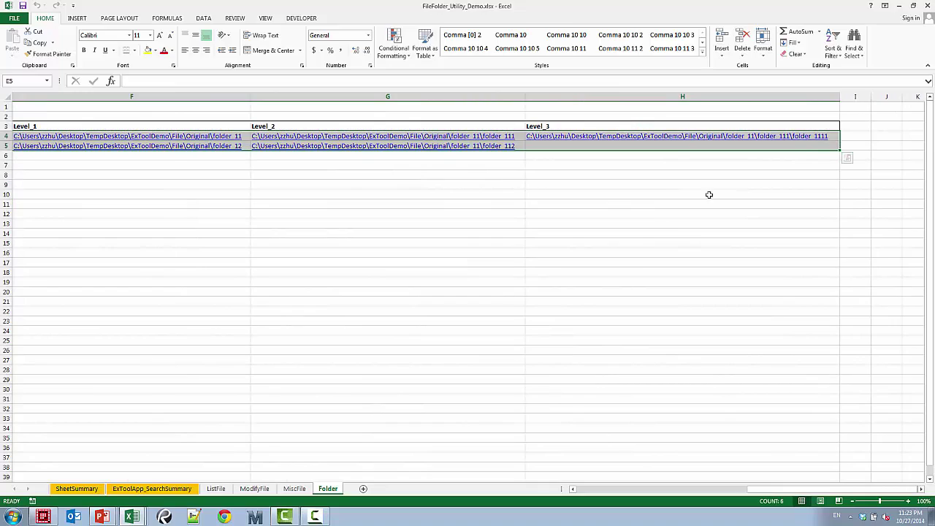
{"action": "key", "text": "ctrl+c"}
{"action": "scroll", "coordinate": [441, 204], "scroll_direction": "left", "scroll_amount": 3}
- Paste the paths at E8 and use Replace All to change Original to New
{"action": "left_click", "coordinate": [199, 176]}
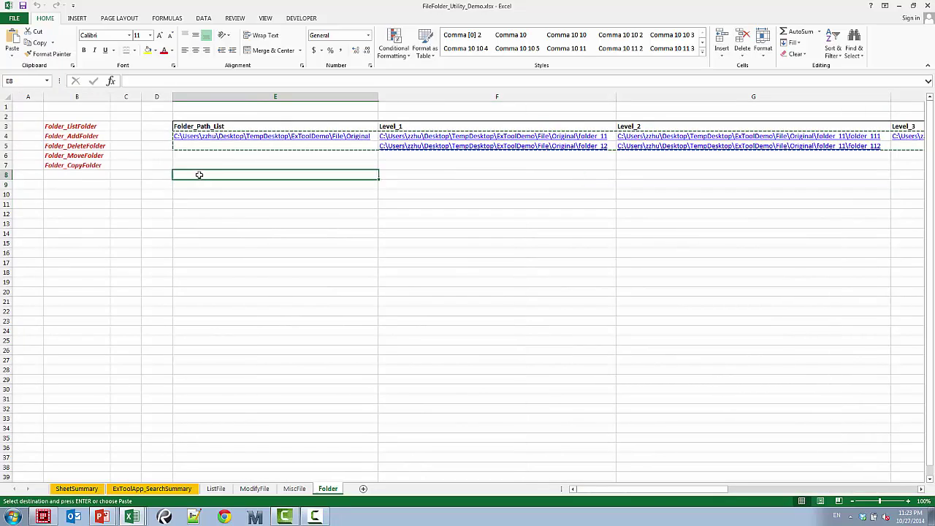
{"action": "key", "text": "ctrl+v"}
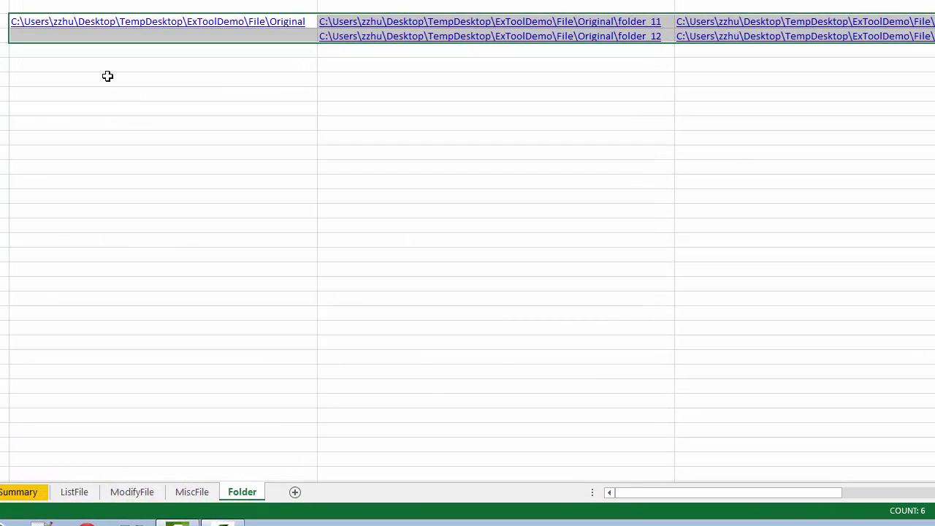
{"action": "key", "text": "ctrl+h"}
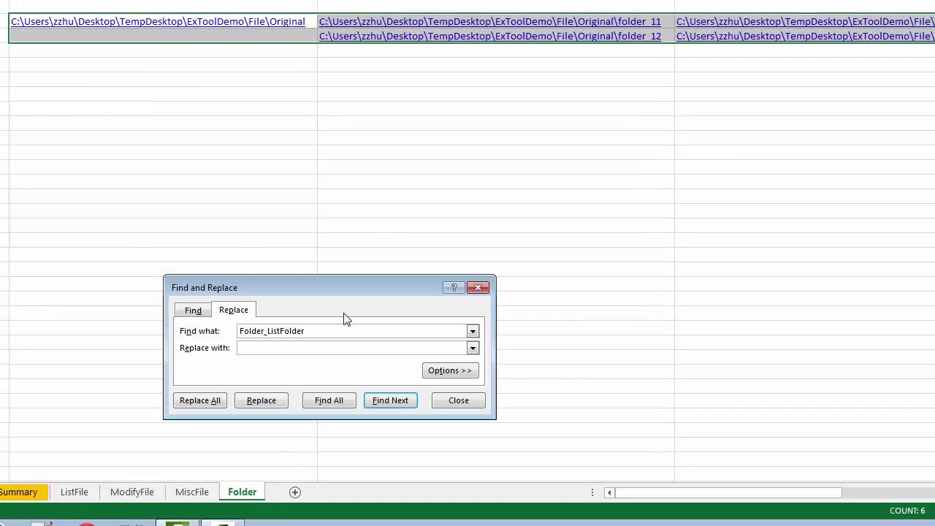
{"action": "left_click", "coordinate": [460, 372]}
{"action": "left_click", "coordinate": [324, 385]}
{"action": "left_click", "coordinate": [325, 385]}
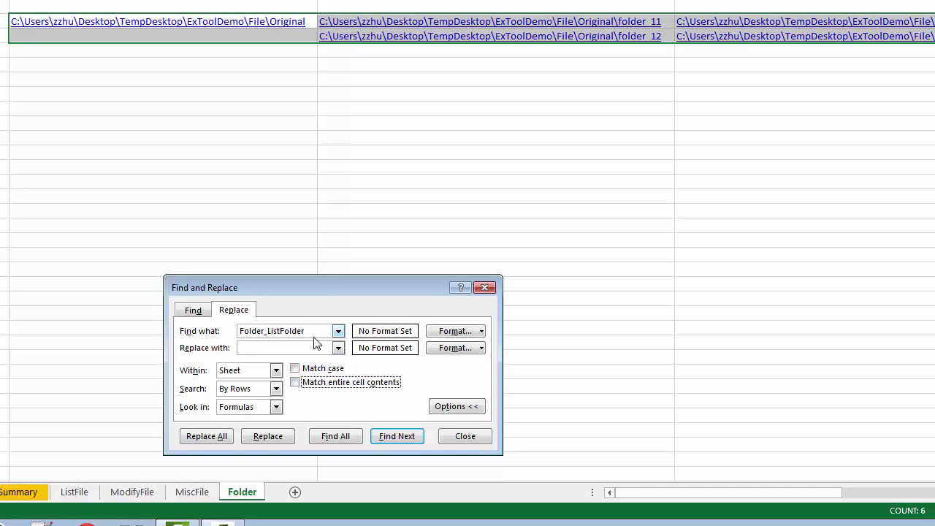
{"action": "double_click", "coordinate": [314, 330]}
{"action": "type", "text": "Original"}
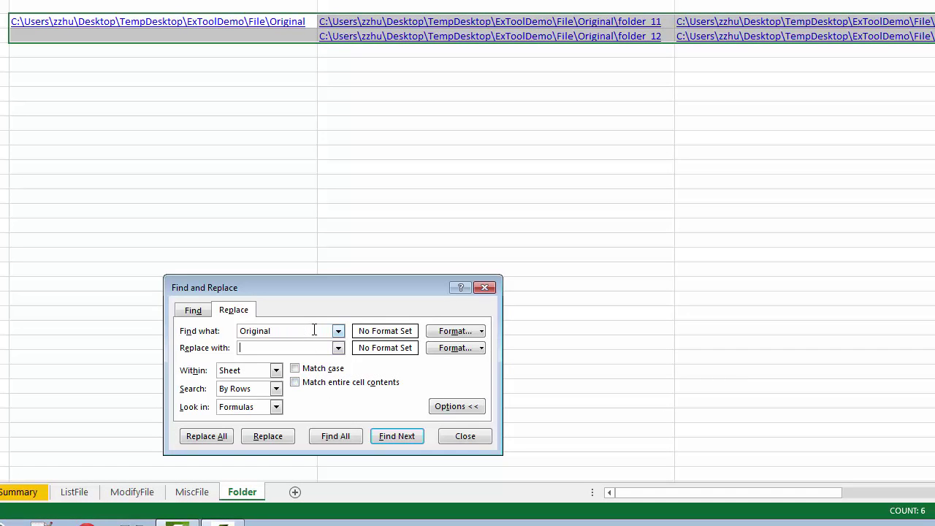
{"action": "left_click", "coordinate": [207, 436]}
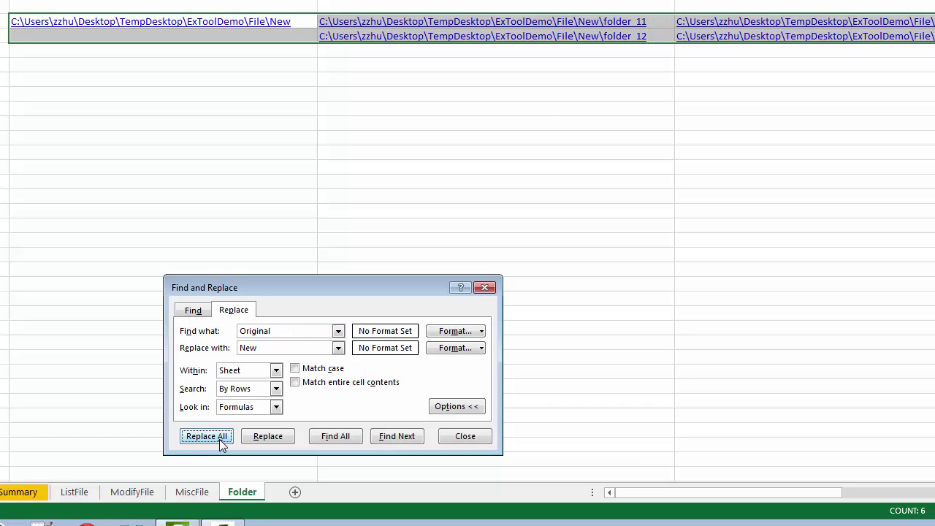
{"action": "left_click", "coordinate": [453, 183]}
{"action": "key", "text": "Escape"}
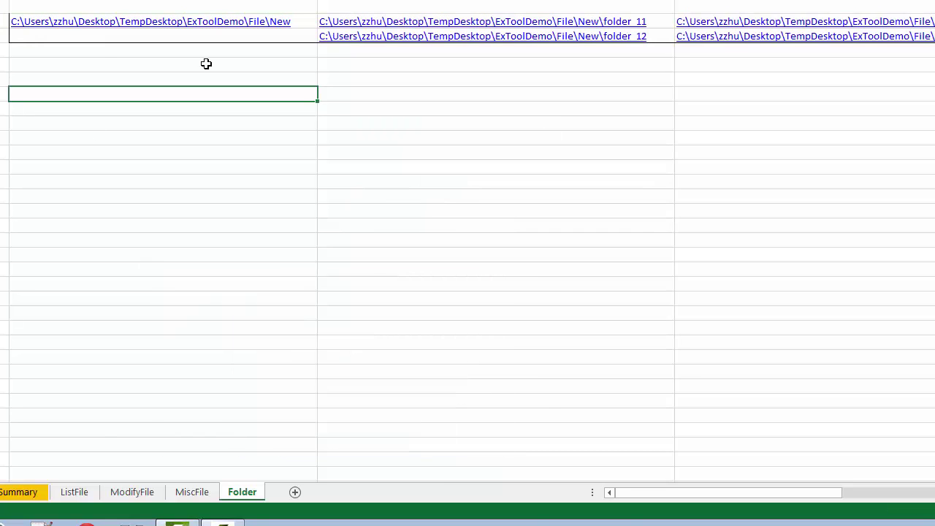
- Run ExTool's Folder_AddFolder on the New folder paths in E8:H9 to create them on disk
{"action": "right_click", "coordinate": [93, 40]}
{"action": "left_click", "coordinate": [93, 40]}
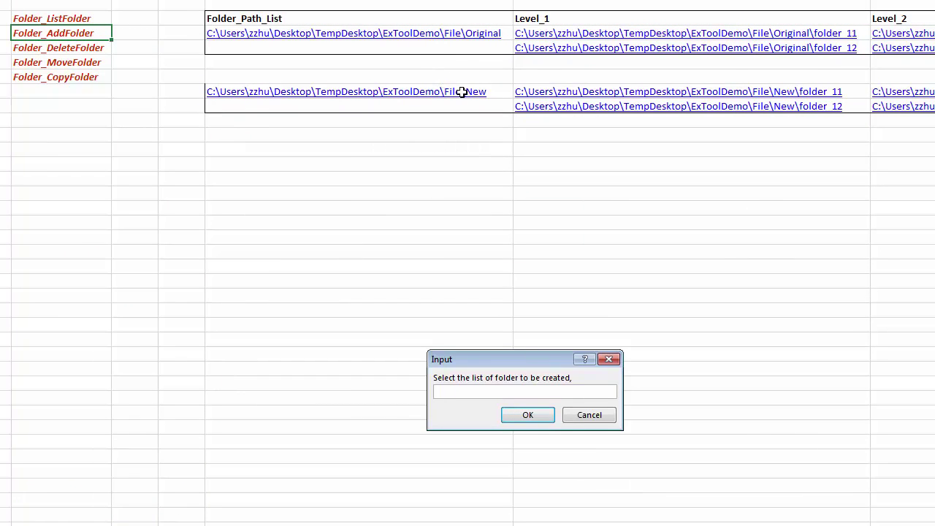
{"action": "left_click_drag", "start_coordinate": [453, 91], "coordinate": [745, 106]}
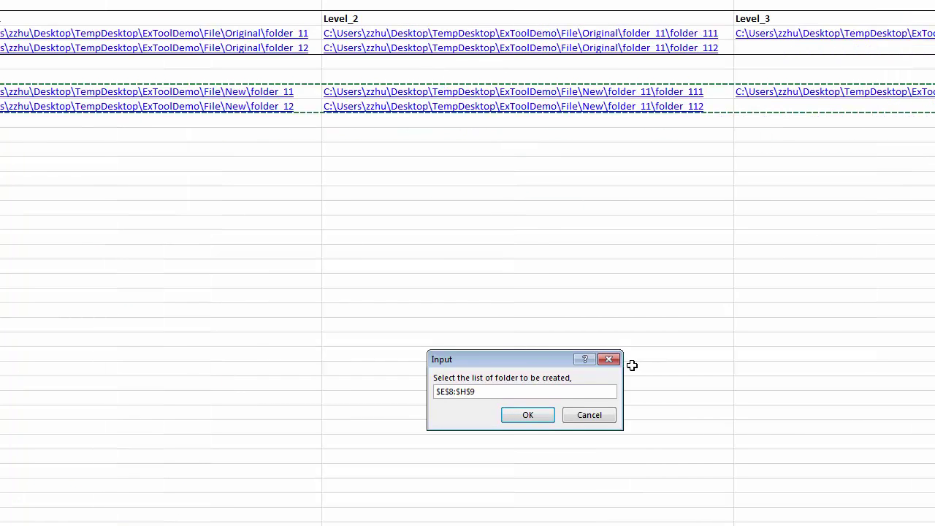
{"action": "left_click", "coordinate": [518, 415]}
{"action": "left_click", "coordinate": [704, 259]}
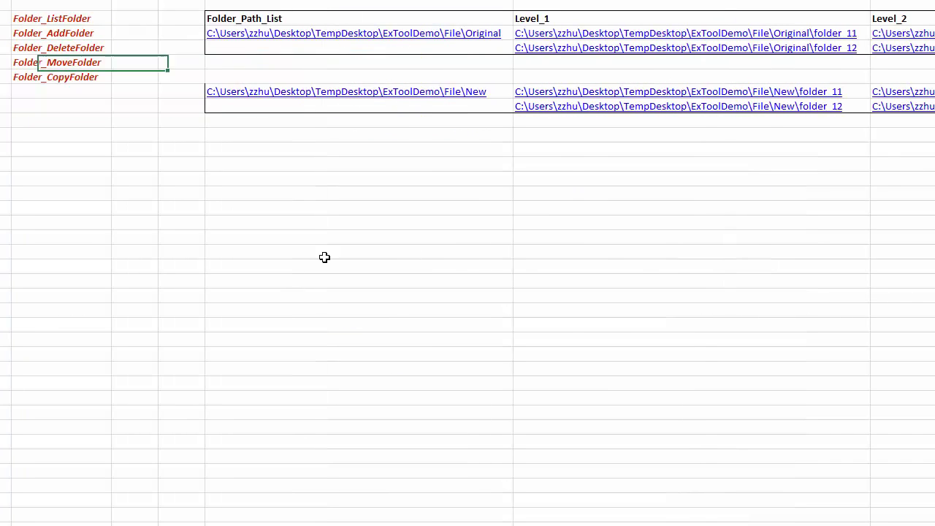
{"action": "left_click", "coordinate": [277, 183]}
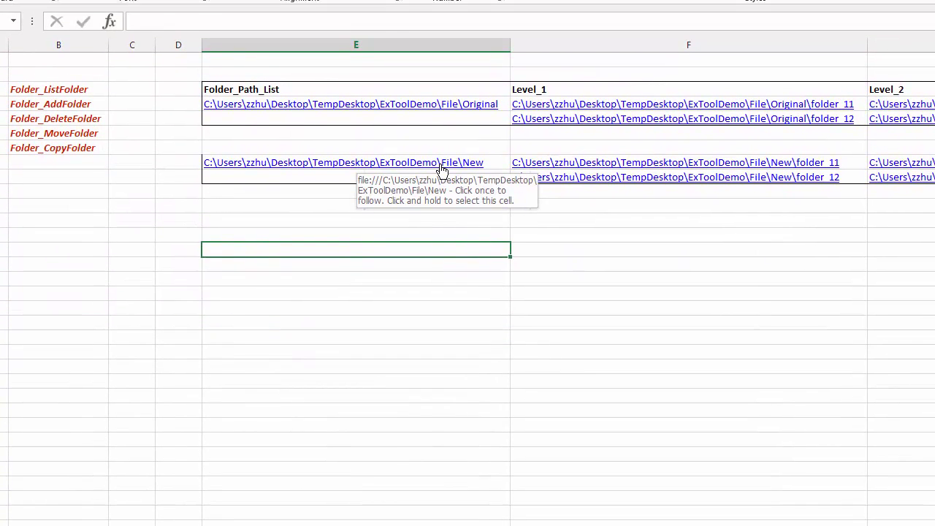
{"action": "left_click", "coordinate": [447, 117]}
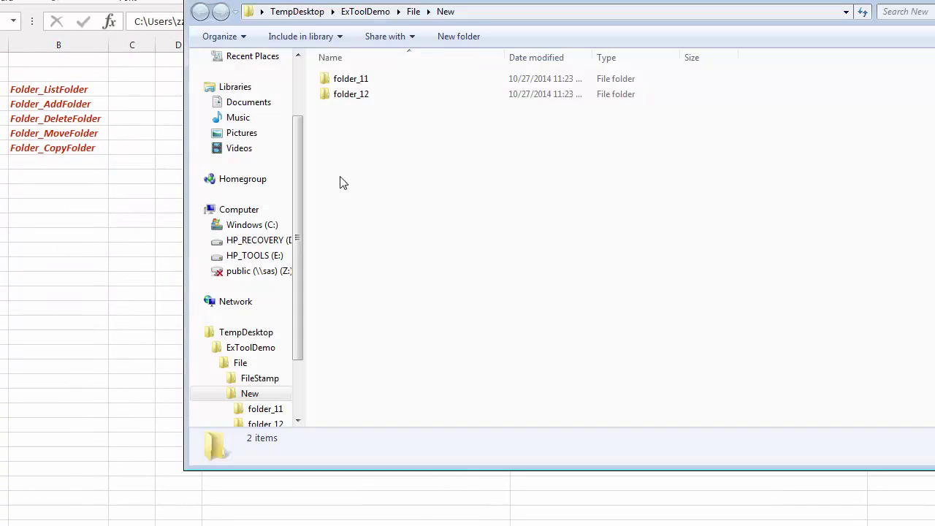
{"action": "left_click", "coordinate": [413, 11]}
{"action": "left_click", "coordinate": [360, 110]}
{"action": "double_click", "coordinate": [360, 110]}
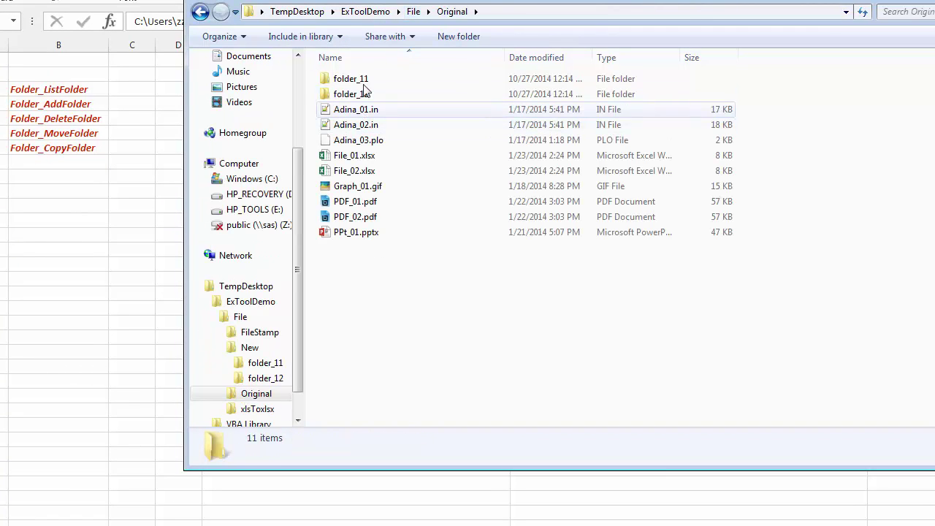
{"action": "left_click", "coordinate": [367, 78]}
{"action": "double_click", "coordinate": [367, 78]}
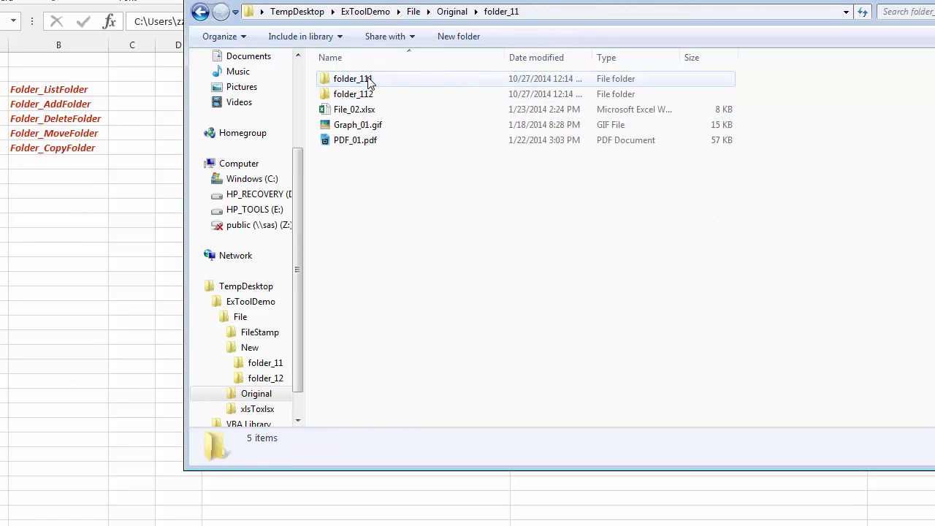
{"action": "double_click", "coordinate": [378, 82]}
{"action": "left_click", "coordinate": [380, 83]}
{"action": "key", "text": "BackSpace"}
{"action": "key", "text": "BackSpace"}
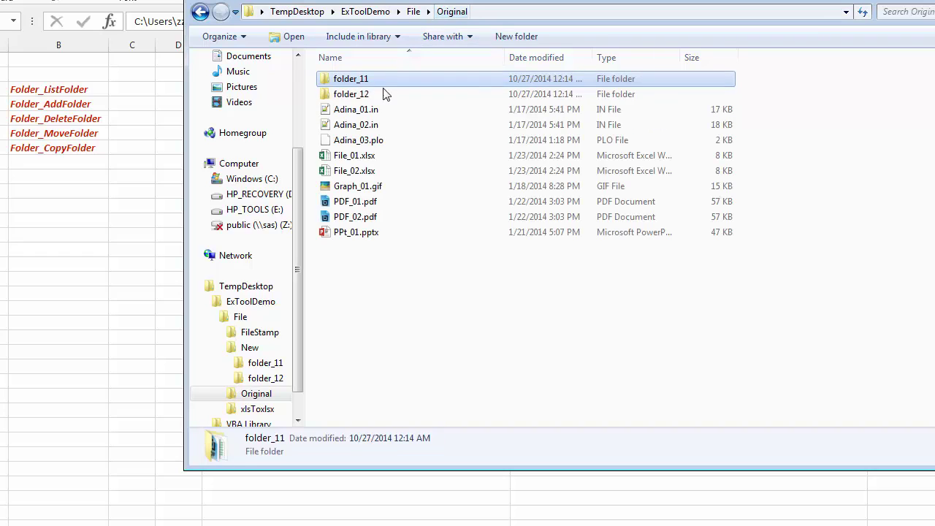
{"action": "left_click", "coordinate": [414, 11]}
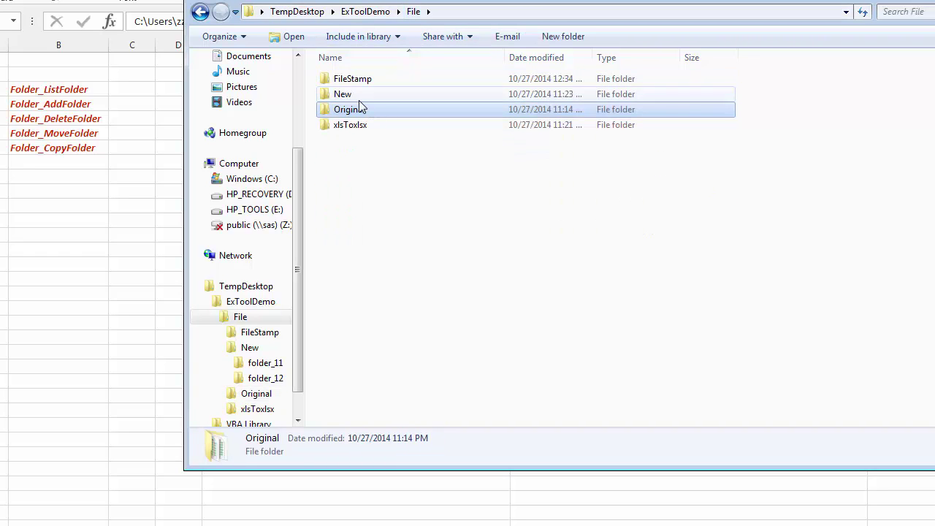
{"action": "left_click", "coordinate": [360, 98]}
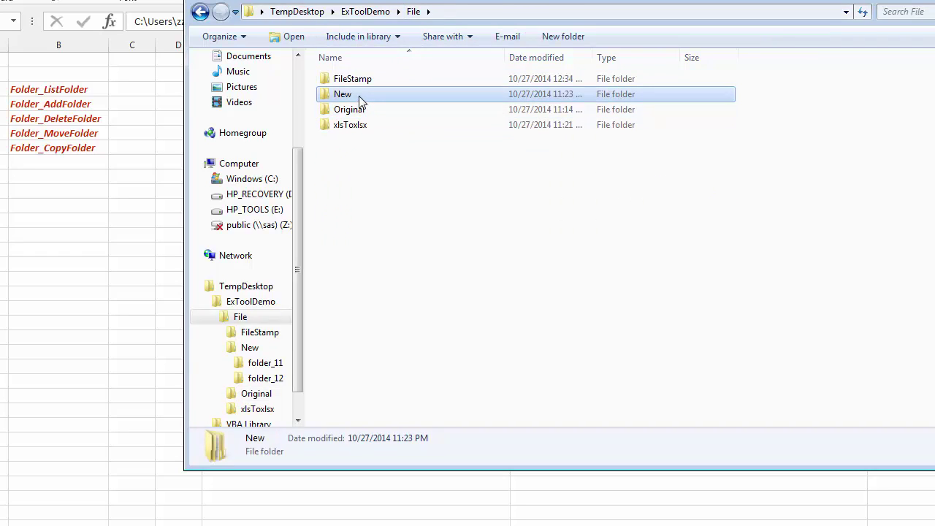
{"action": "double_click", "coordinate": [358, 99]}
{"action": "double_click", "coordinate": [363, 82]}
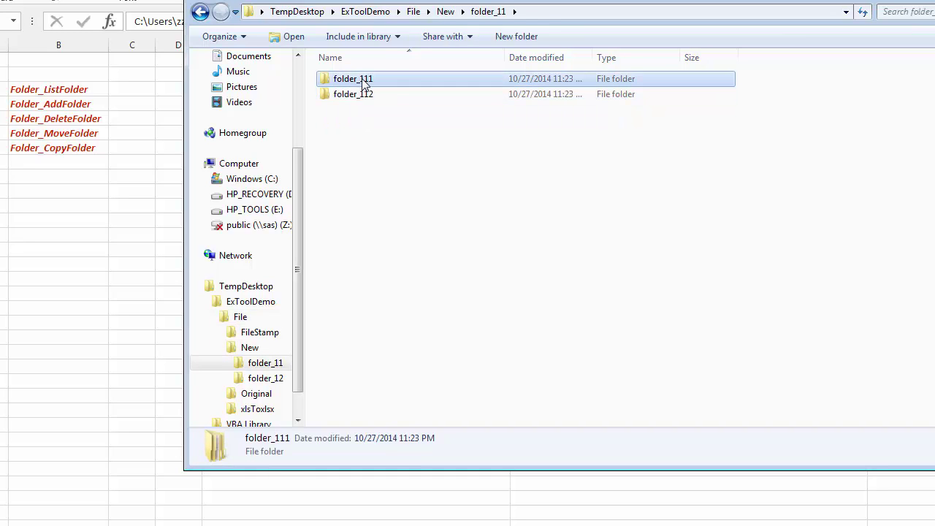
{"action": "double_click", "coordinate": [363, 81]}
{"action": "double_click", "coordinate": [363, 81]}
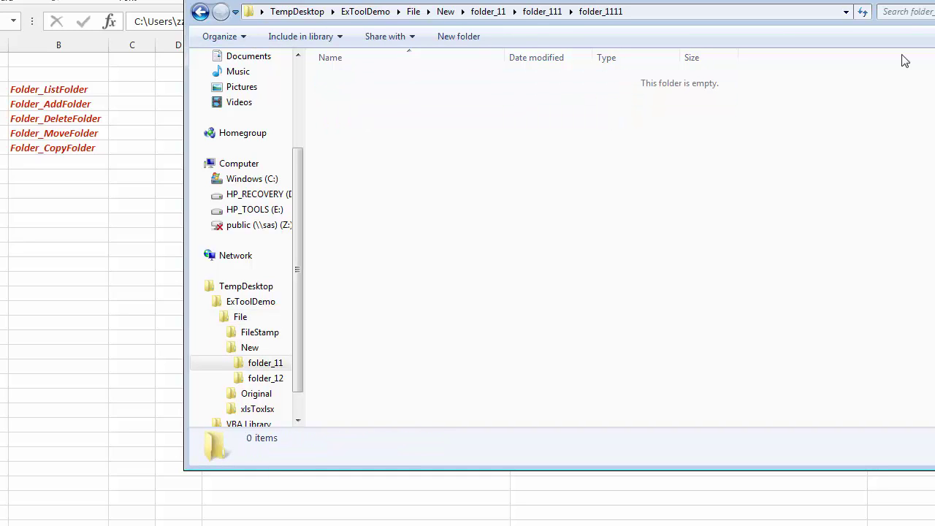
{"action": "left_click", "coordinate": [96, 189]}
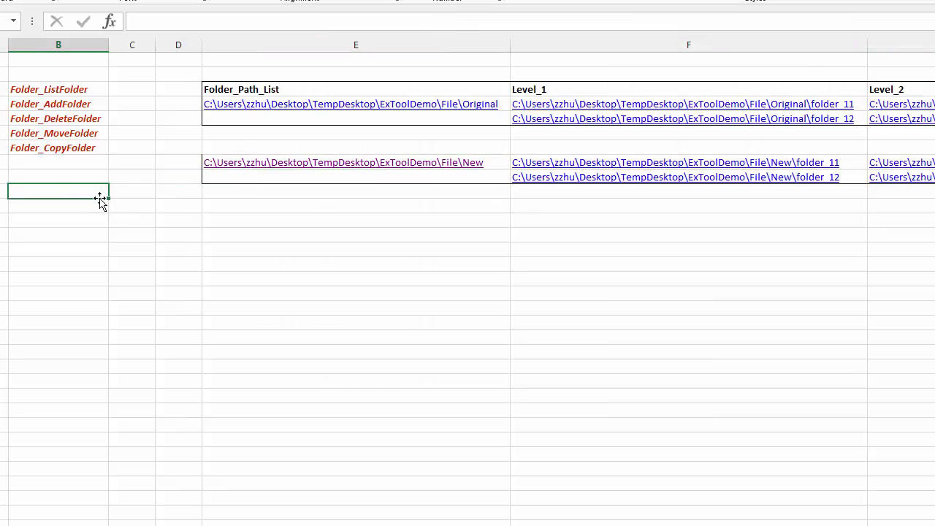
- Run ExTool's Folder_DeleteFolder on E8:H9 and confirm permanent deletion of the New folders
{"action": "right_click", "coordinate": [95, 118]}
{"action": "left_click", "coordinate": [125, 127]}
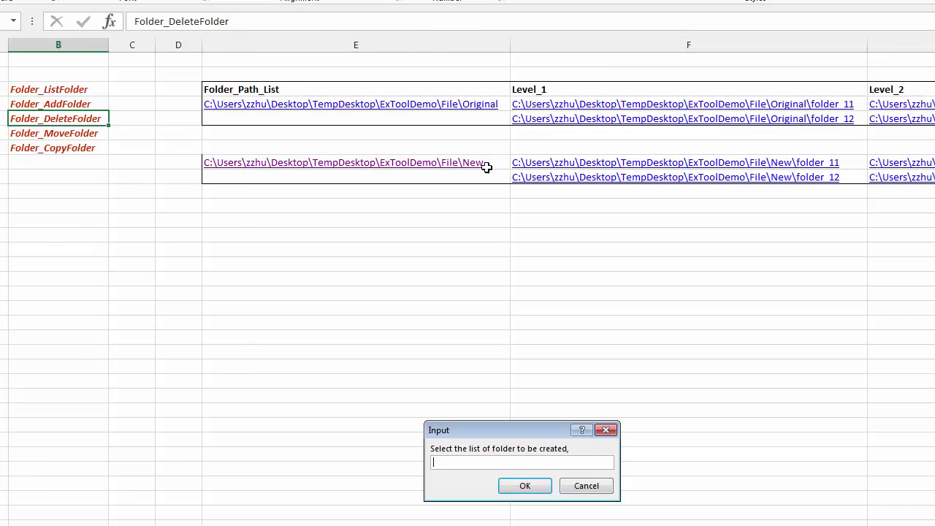
{"action": "left_click_drag", "start_coordinate": [485, 163], "coordinate": [931, 178]}
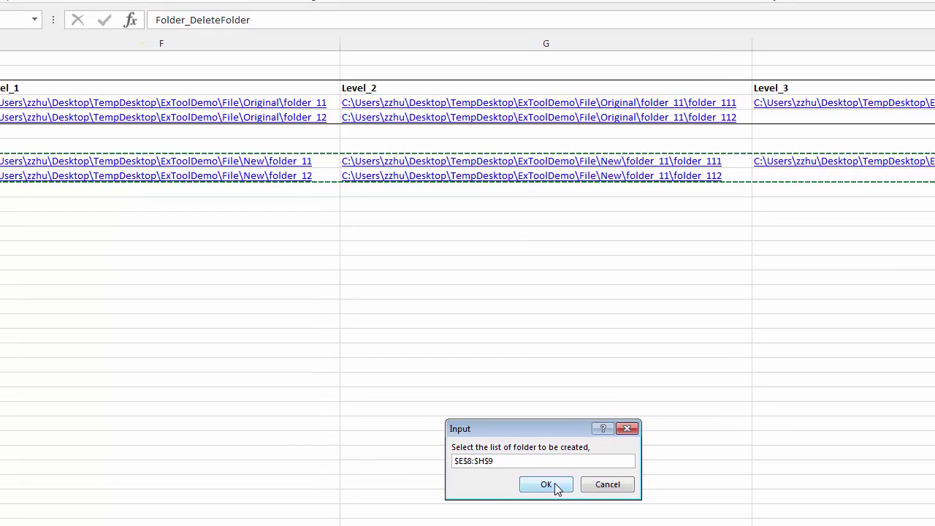
{"action": "left_click", "coordinate": [525, 486]}
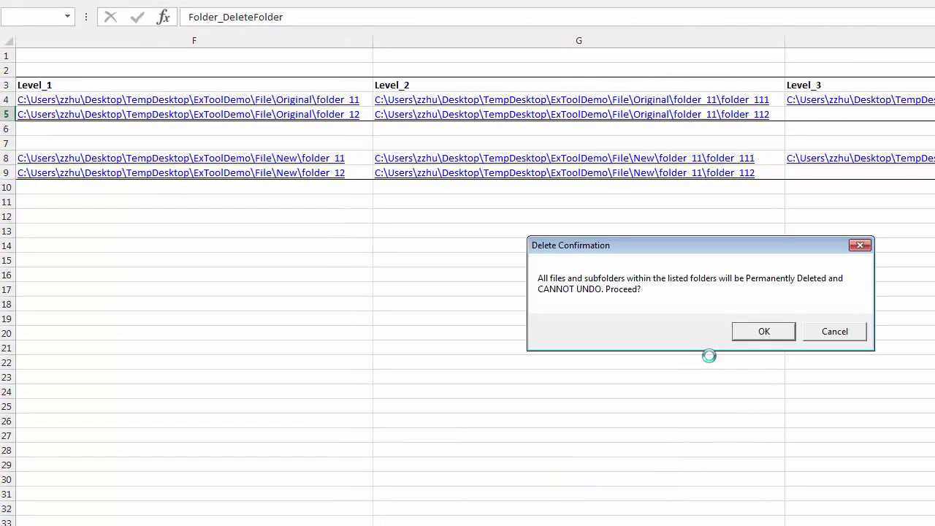
{"action": "left_click", "coordinate": [760, 333]}
{"action": "left_click", "coordinate": [733, 326]}
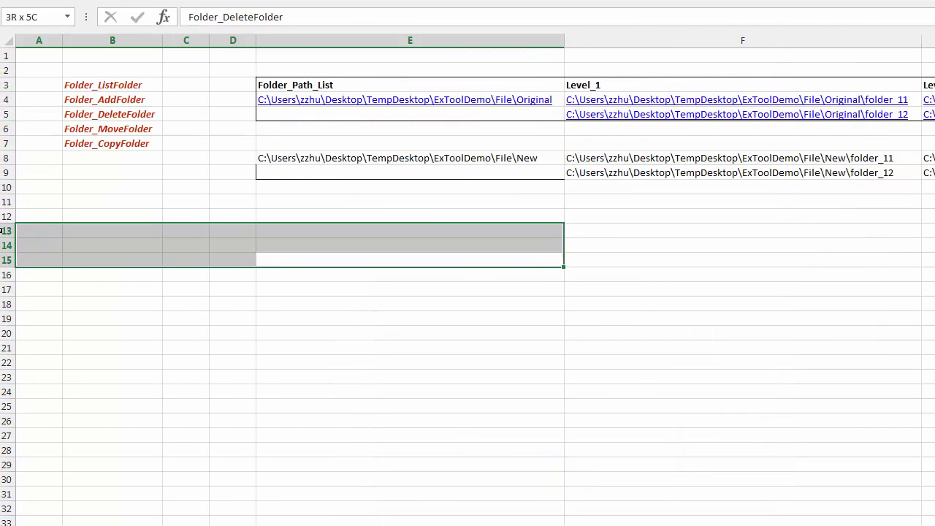
{"action": "left_click", "coordinate": [499, 159]}
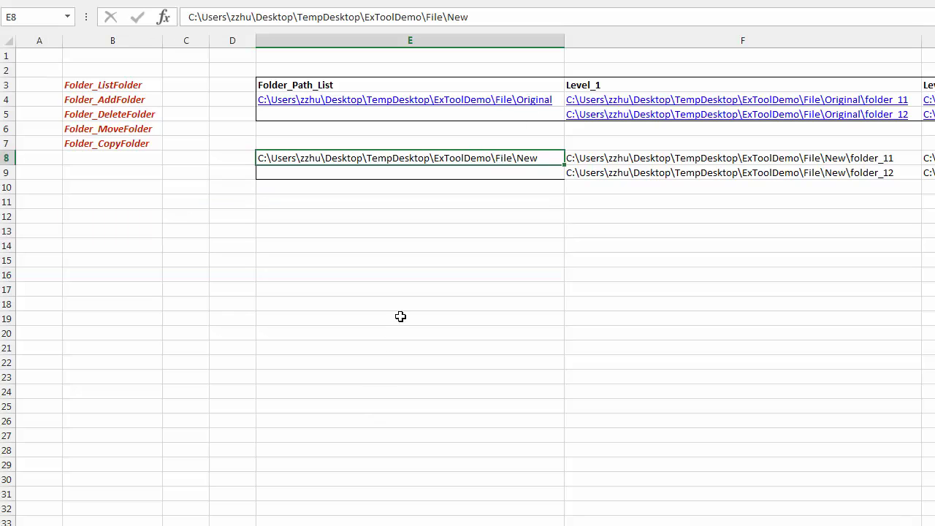
{"action": "left_click", "coordinate": [492, 101]}
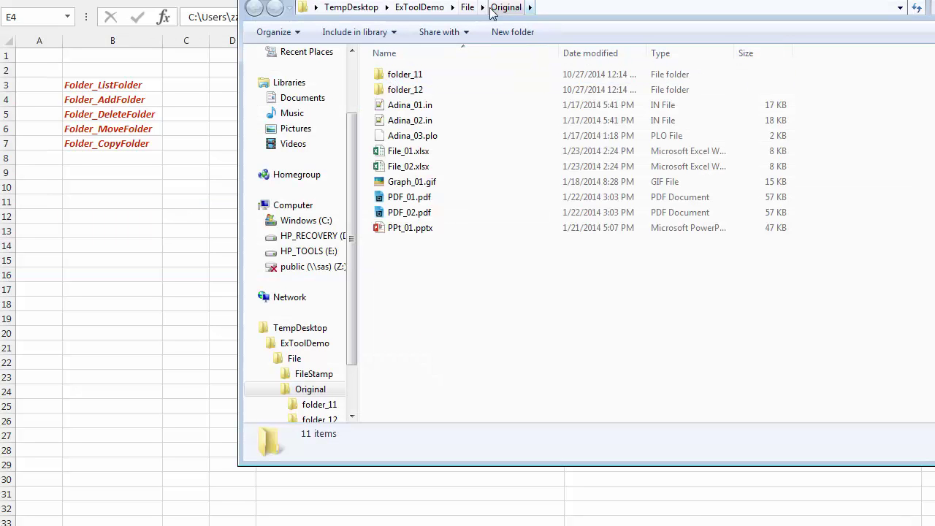
{"action": "left_click", "coordinate": [471, 9]}
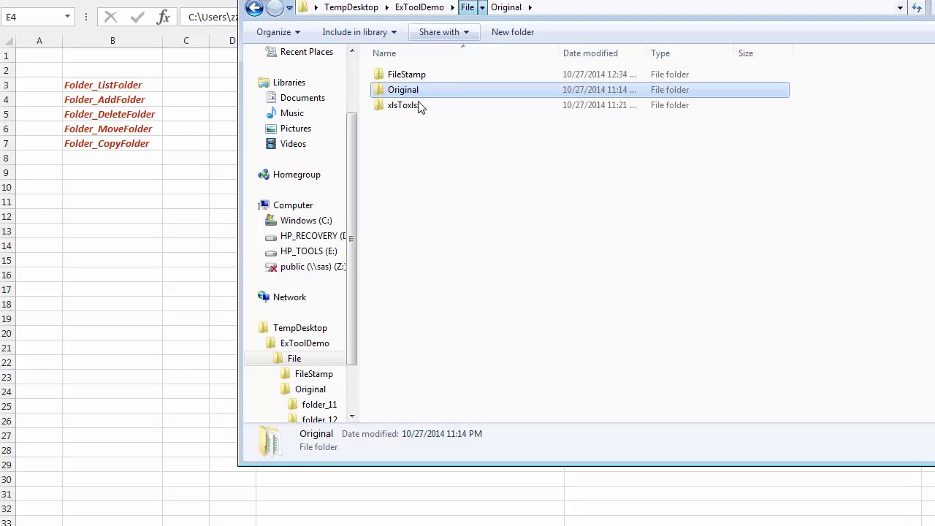
{"action": "left_click", "coordinate": [406, 142]}
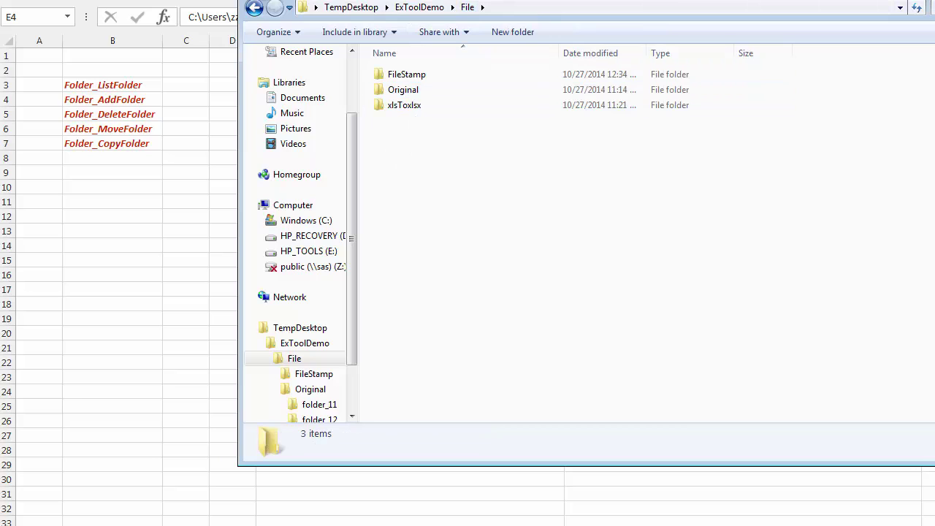
{"action": "key", "text": "alt+Tab"}
{"action": "left_click", "coordinate": [149, 216]}
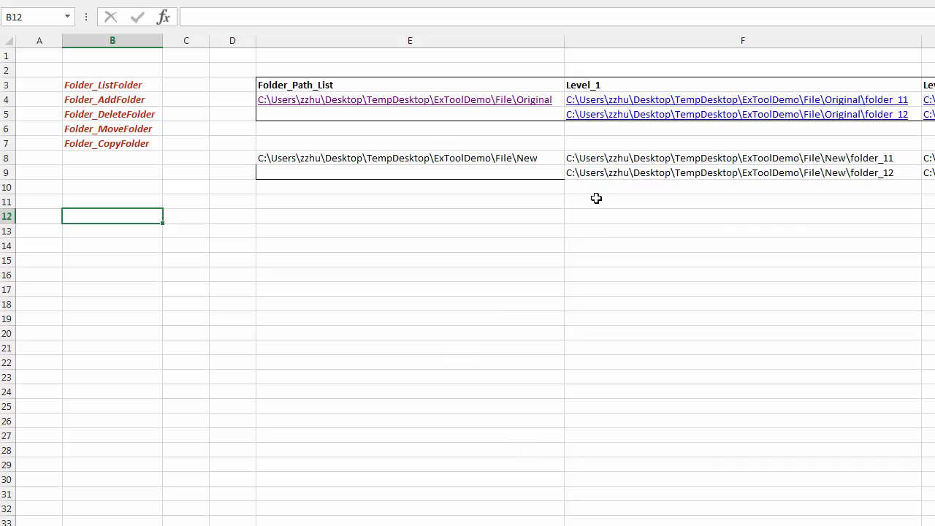
{"action": "left_click_drag", "start_coordinate": [534, 159], "coordinate": [927, 173]}
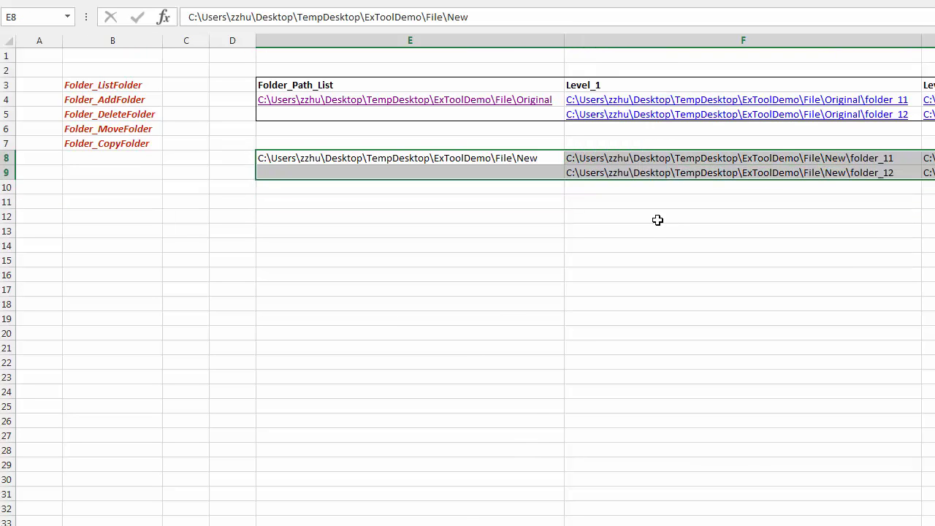